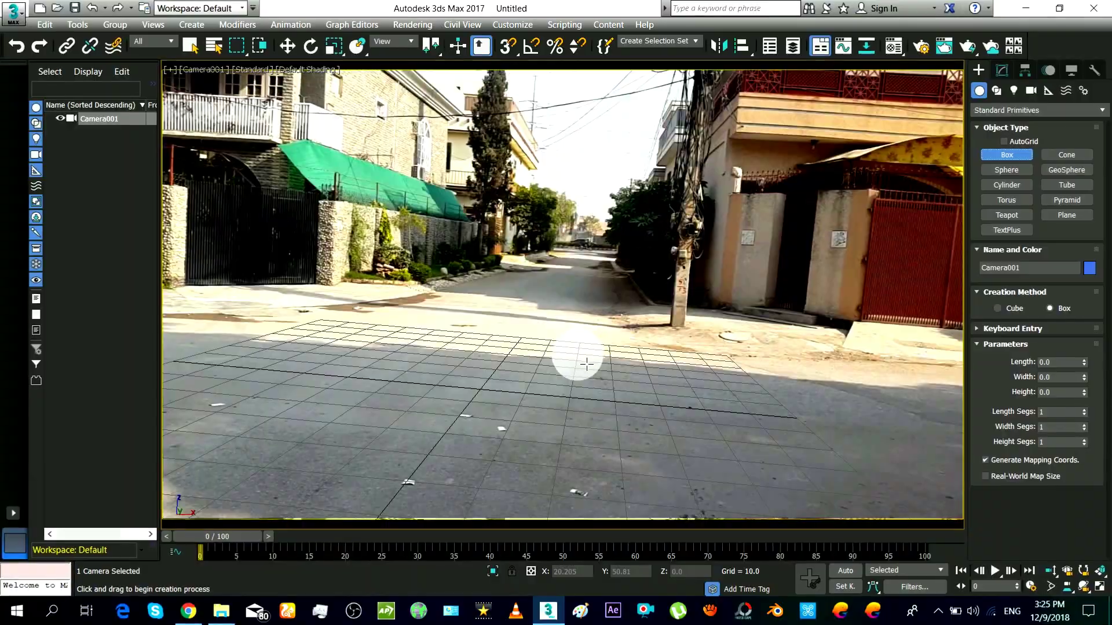
Step: Draw a trial box on the road, push it back, then undo it
drag(576, 359, 265, 415)
click(437, 451)
key(w)
drag(471, 384, 871, 483)
key(ctrl+z)
key(ctrl+z)
key(ctrl+z)
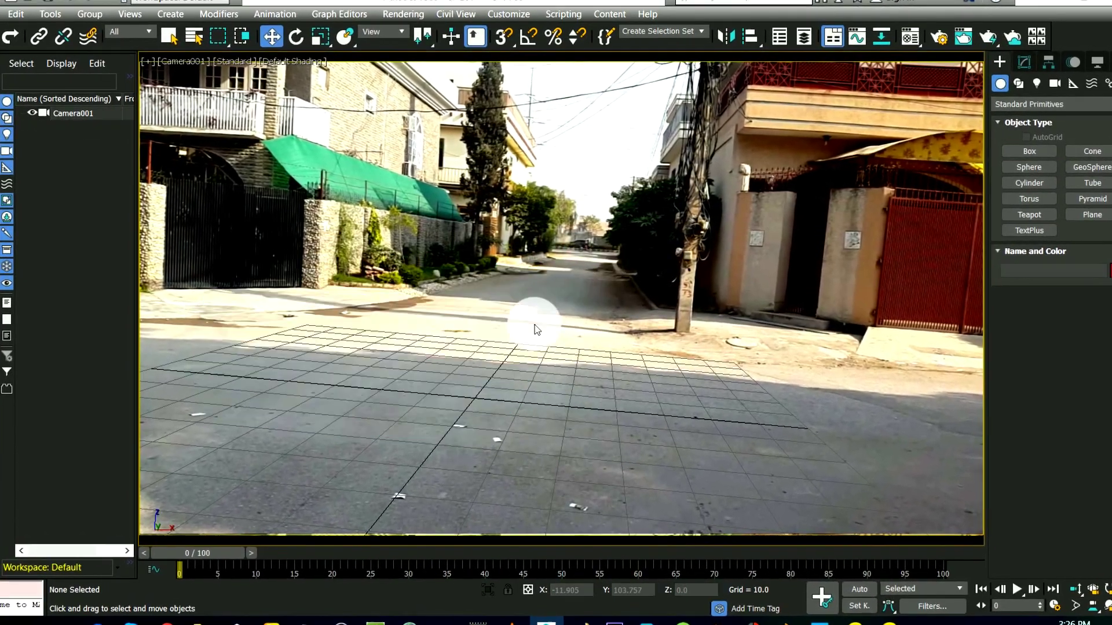
Step: Draw a ground plane on the road surface and slide it back along the road
click(1085, 215)
drag(179, 479, 530, 333)
key(w)
drag(402, 390, 694, 340)
Step: Add a tall purple box and a large second box beside the plane, shown in wireframe (F3)
click(1047, 148)
click(777, 50)
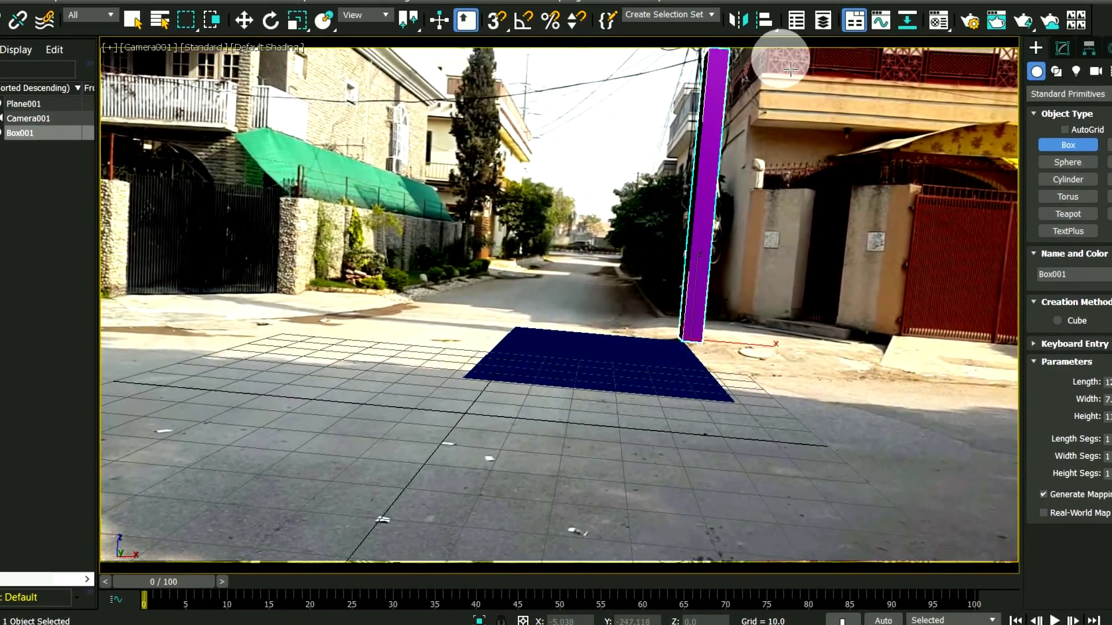
drag(888, 363, 867, 305)
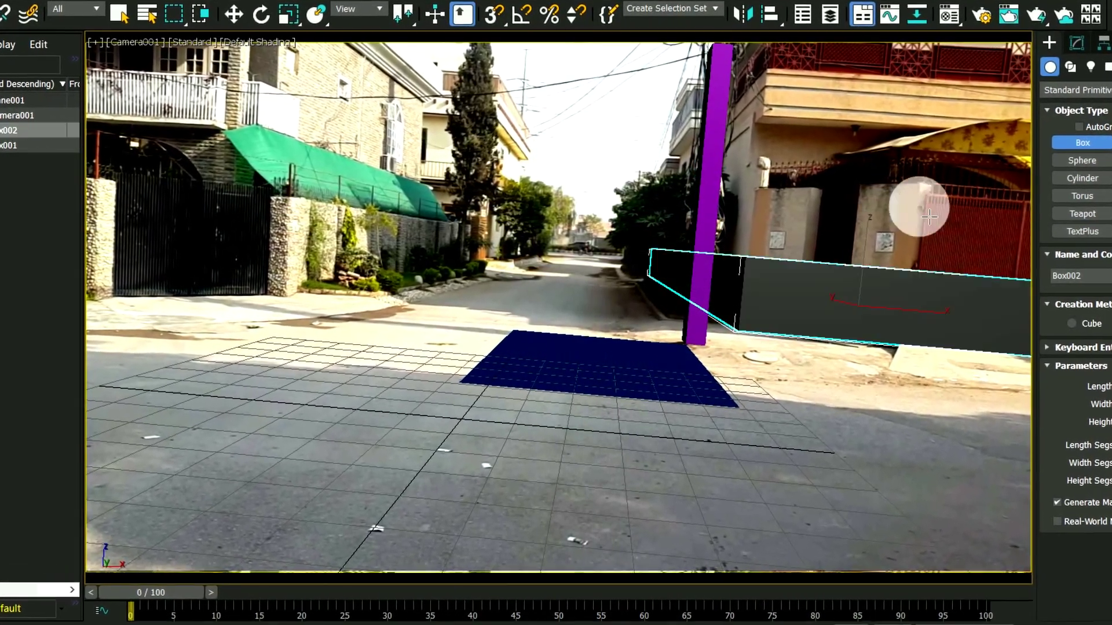
click(975, 20)
key(F3)
key(w)
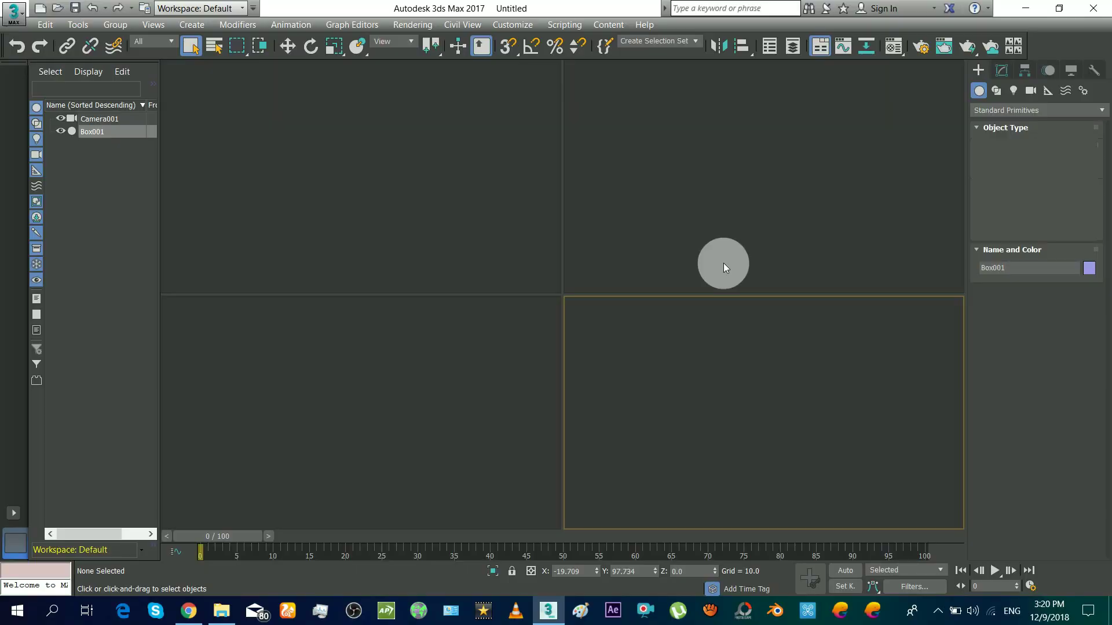
Step: Maximize the Perspective viewport and pan the view
click(1050, 570)
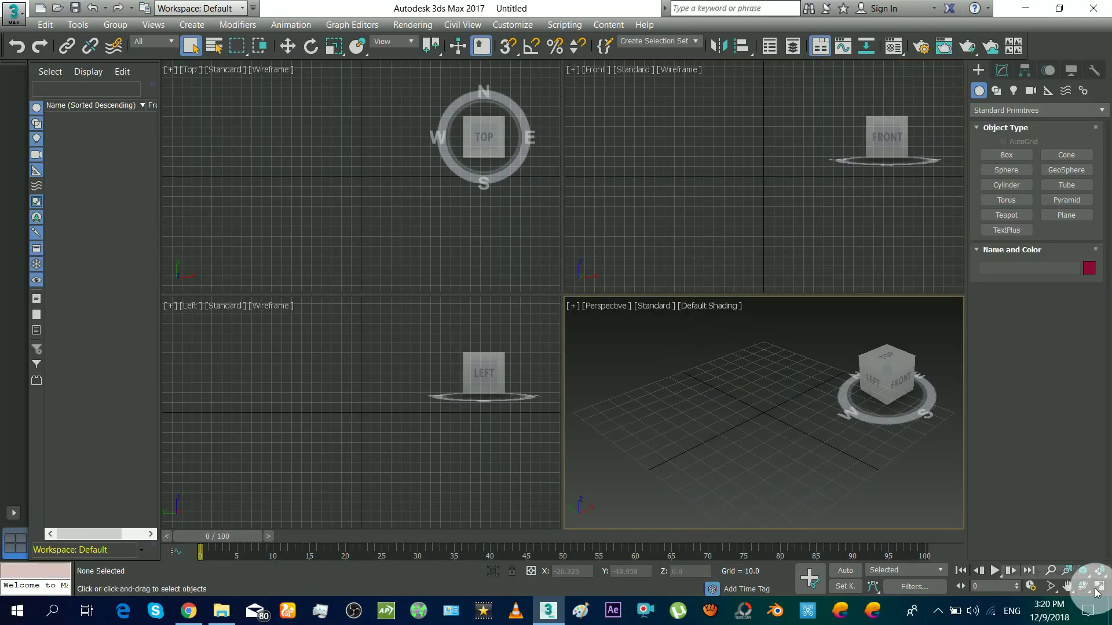
click(851, 514)
key(alt+w)
drag(568, 300, 485, 155)
Step: Load the street photo as a Diffuse Bitmap with Environ/Screen mapping
key(m)
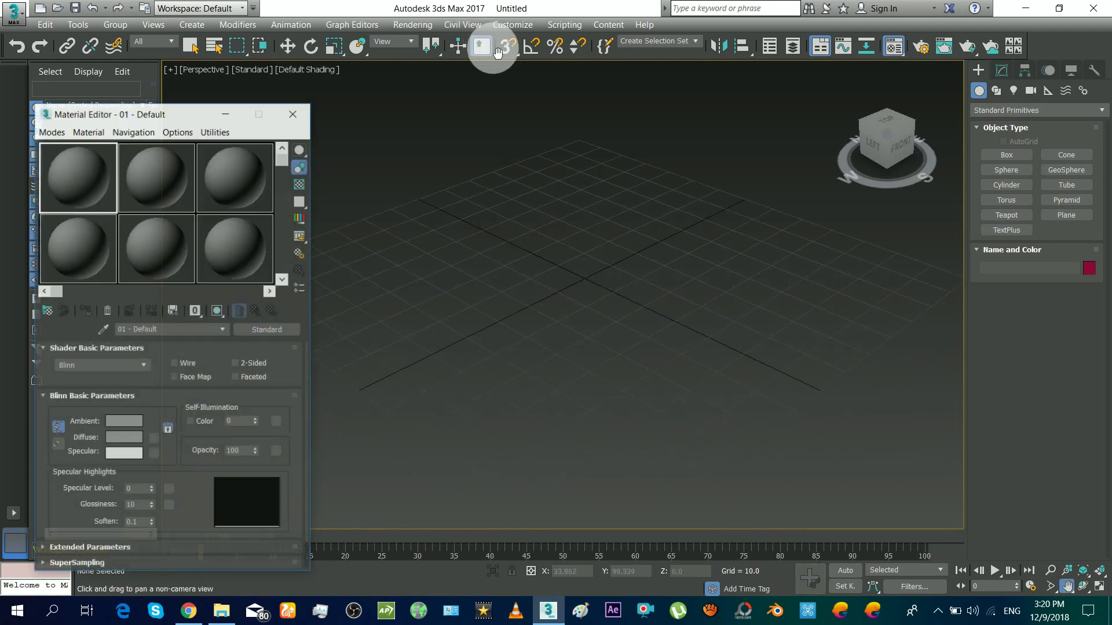
drag(181, 116, 220, 71)
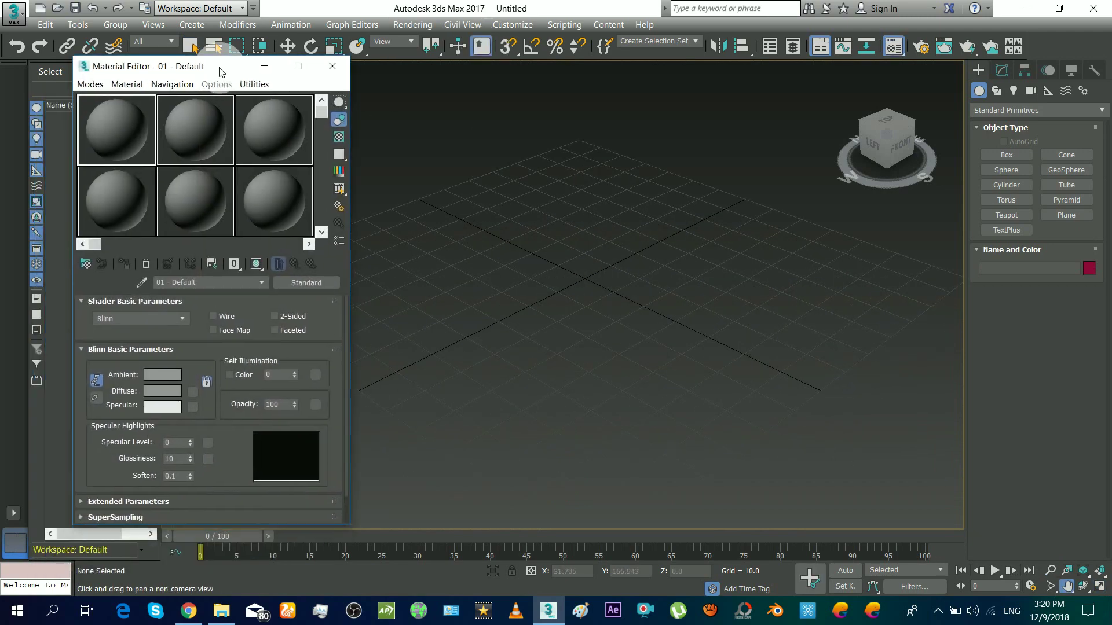
click(196, 392)
double_click(447, 140)
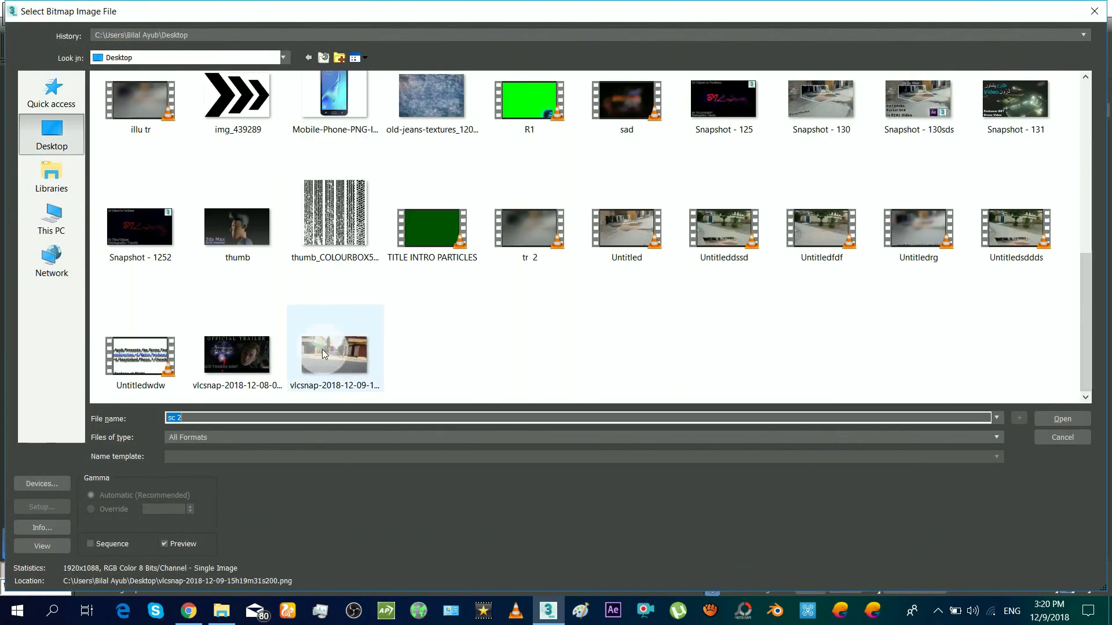
double_click(322, 353)
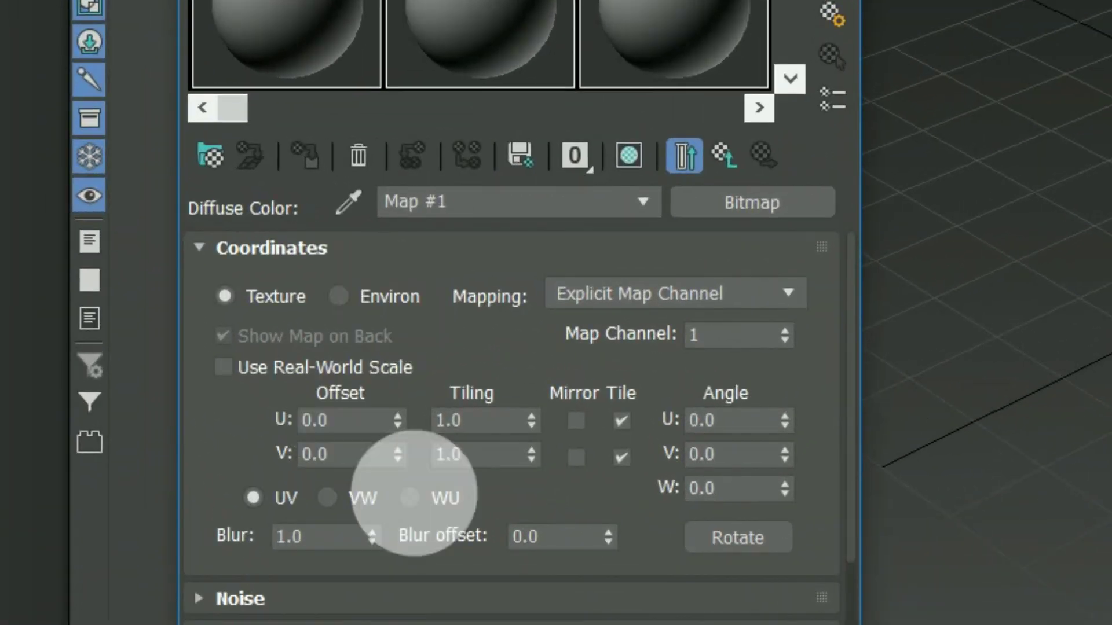
click(362, 298)
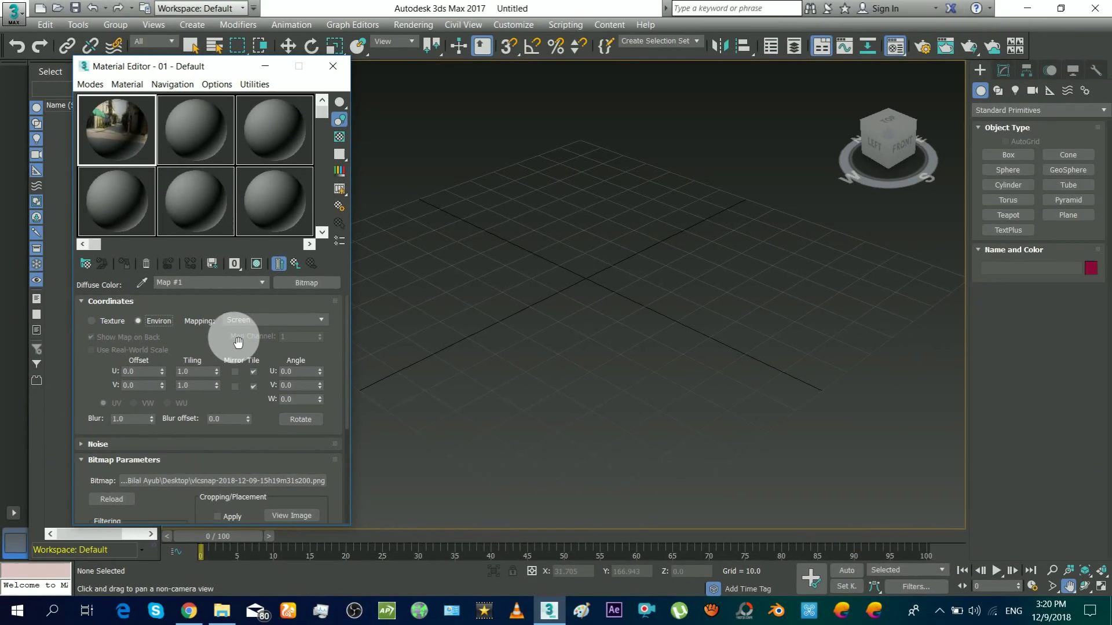
Step: Instance the photo map into the Environment Map slot, then close the Material Editor
key(8)
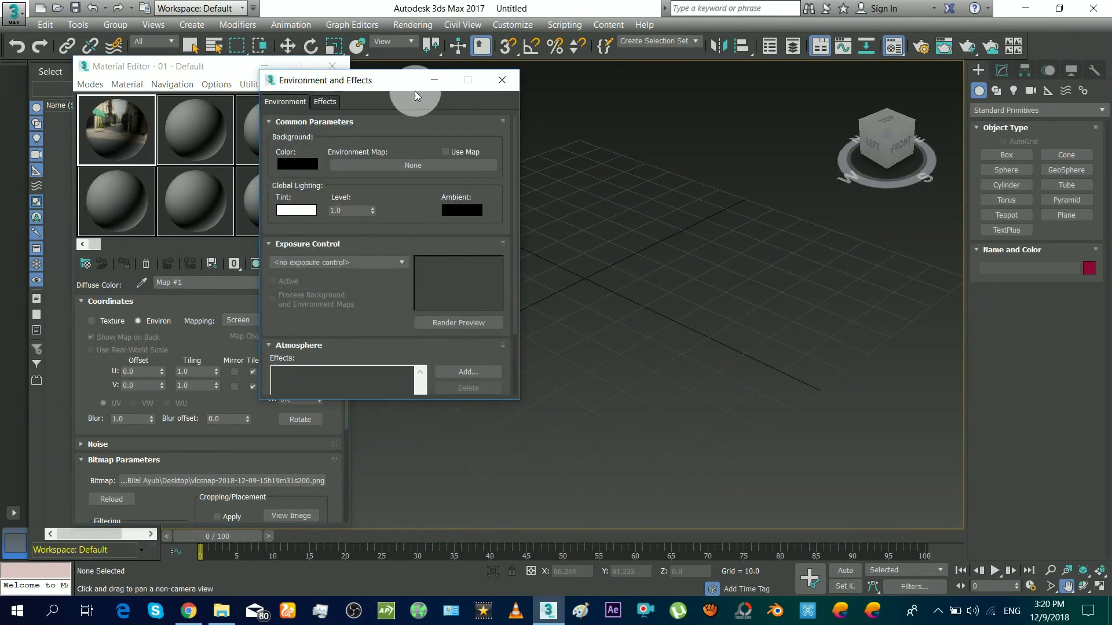
drag(409, 99, 575, 104)
drag(313, 291, 594, 180)
click(540, 243)
click(537, 297)
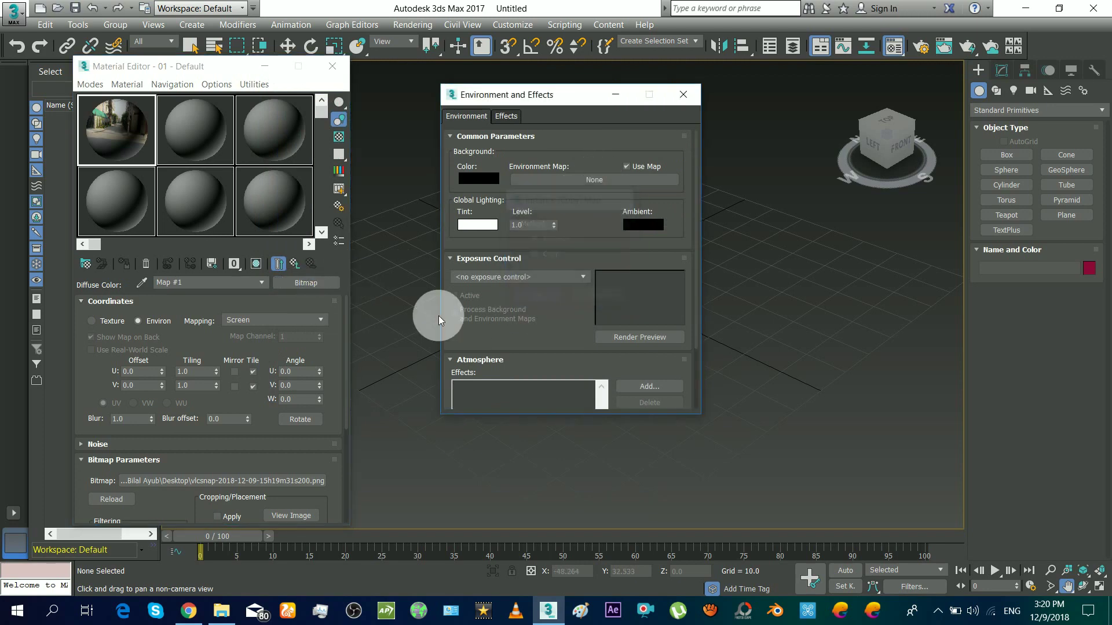
click(338, 71)
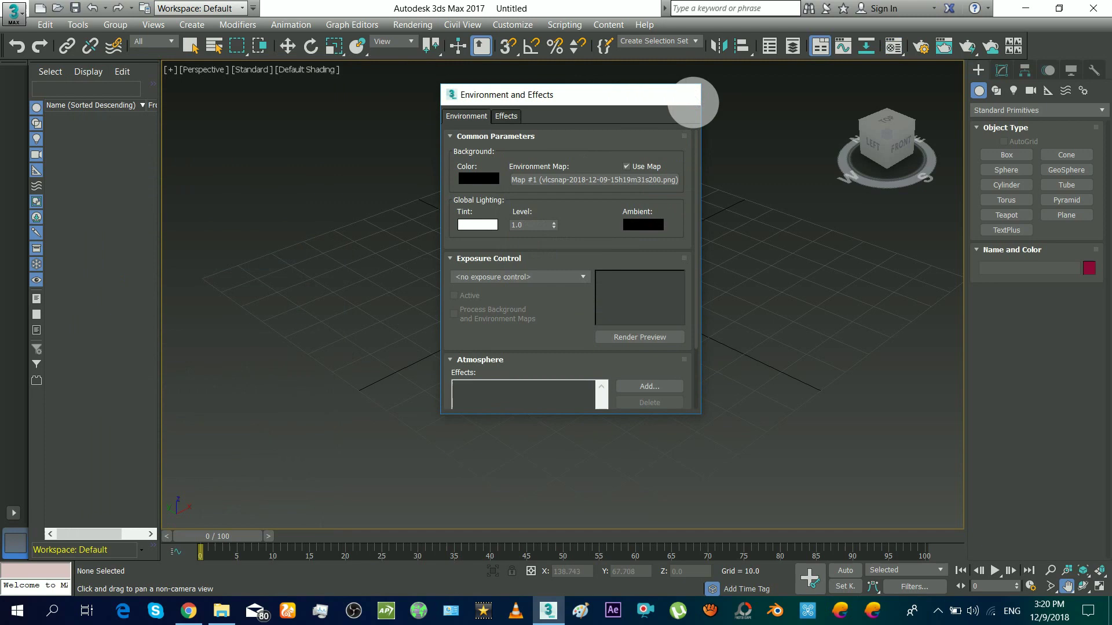
Step: Close Environment settings and set Render Setup output size to HDTV (video) 1920x1080
click(684, 95)
click(410, 24)
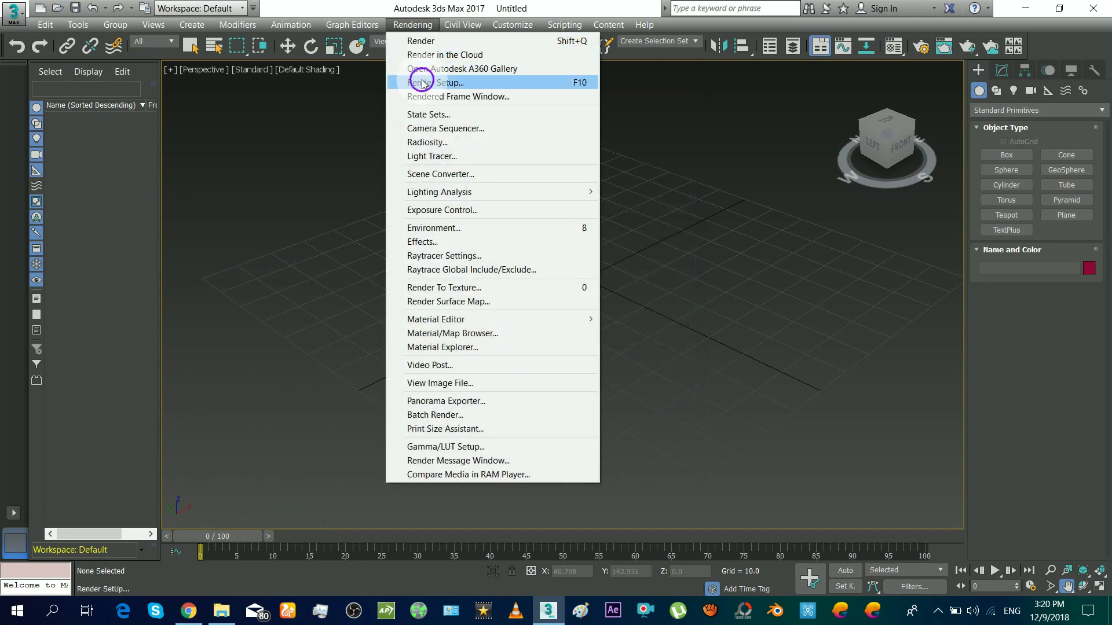
click(412, 81)
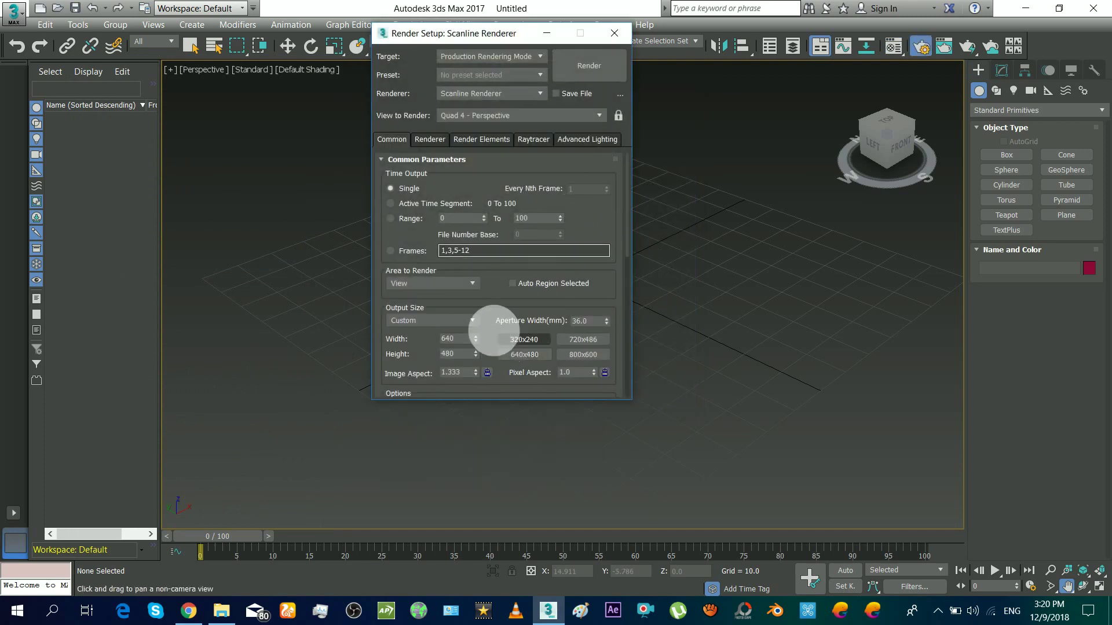
scroll(495, 278, down, 2)
click(427, 288)
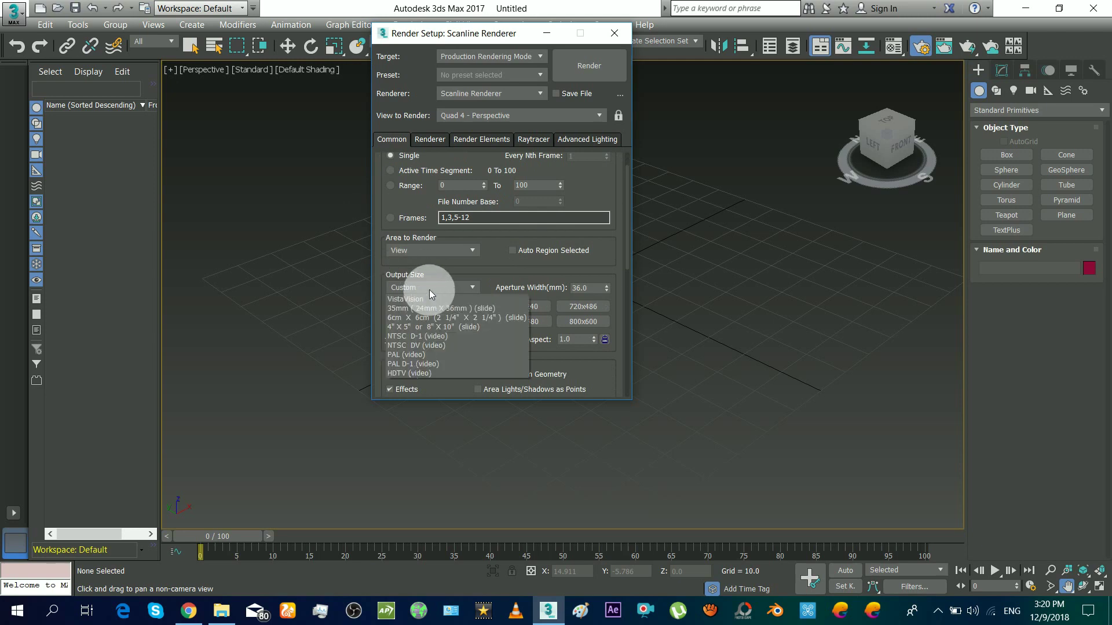
click(463, 467)
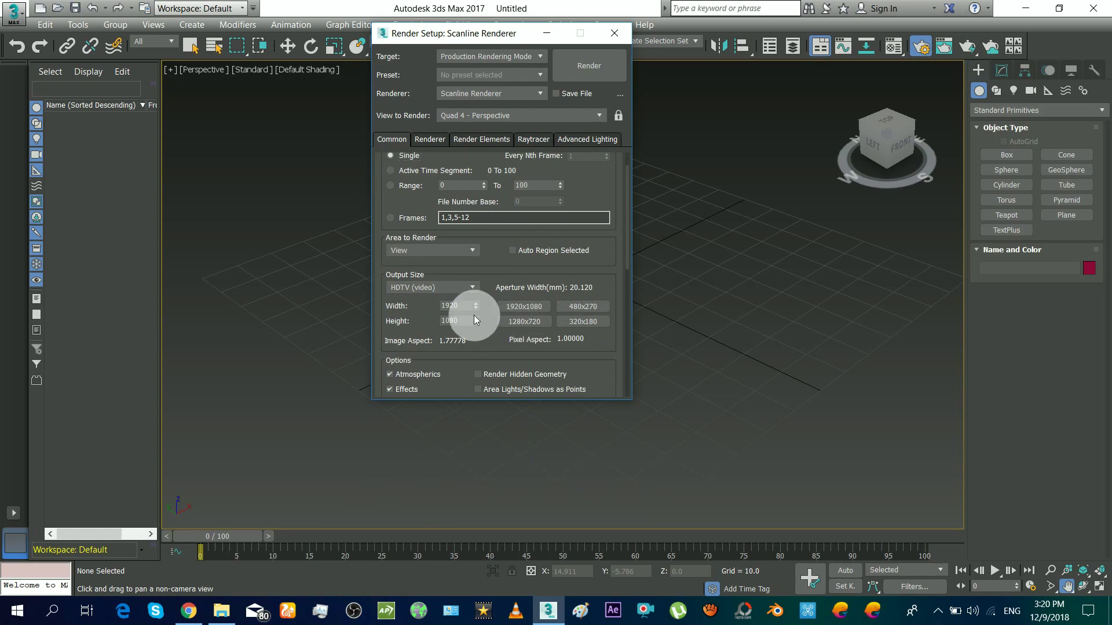
click(613, 34)
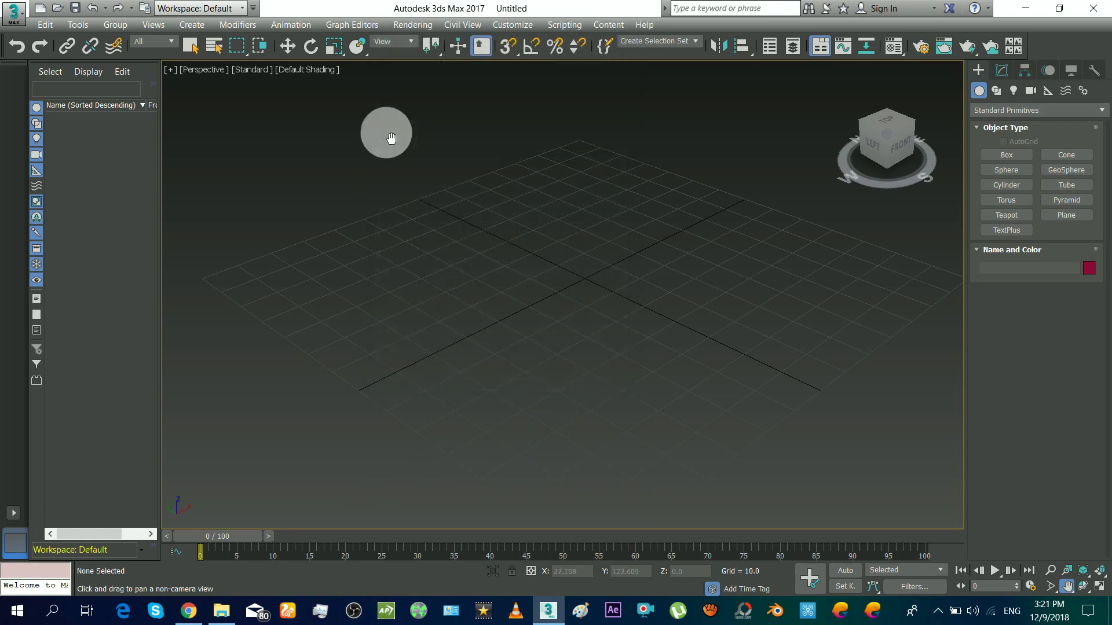
Step: Show the environment photo as the viewport background
click(314, 69)
mouse_move(435, 238)
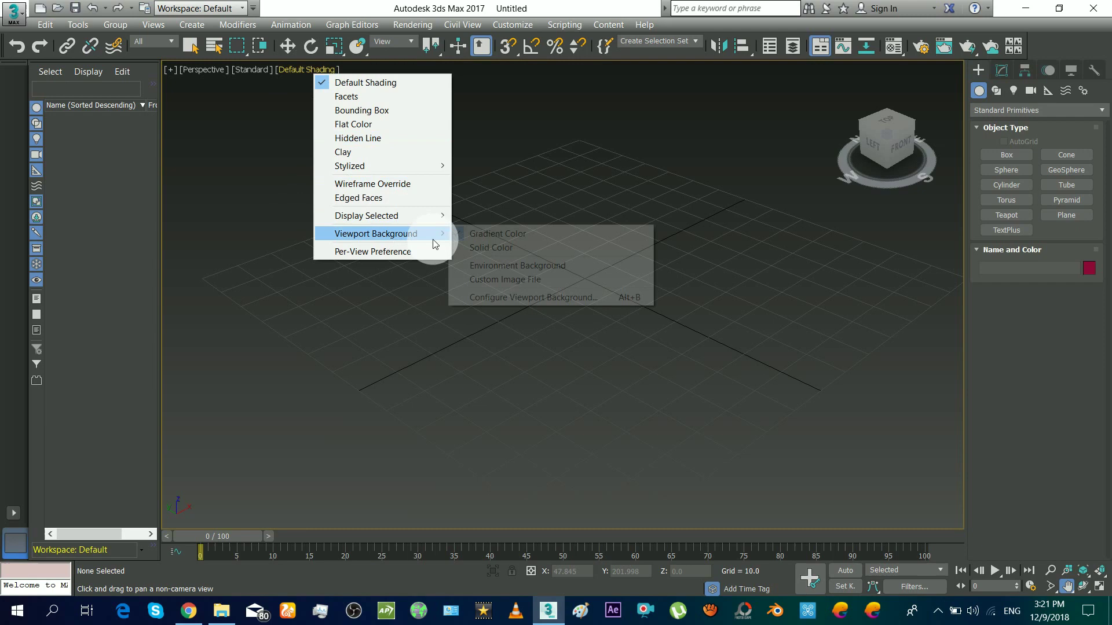
click(508, 268)
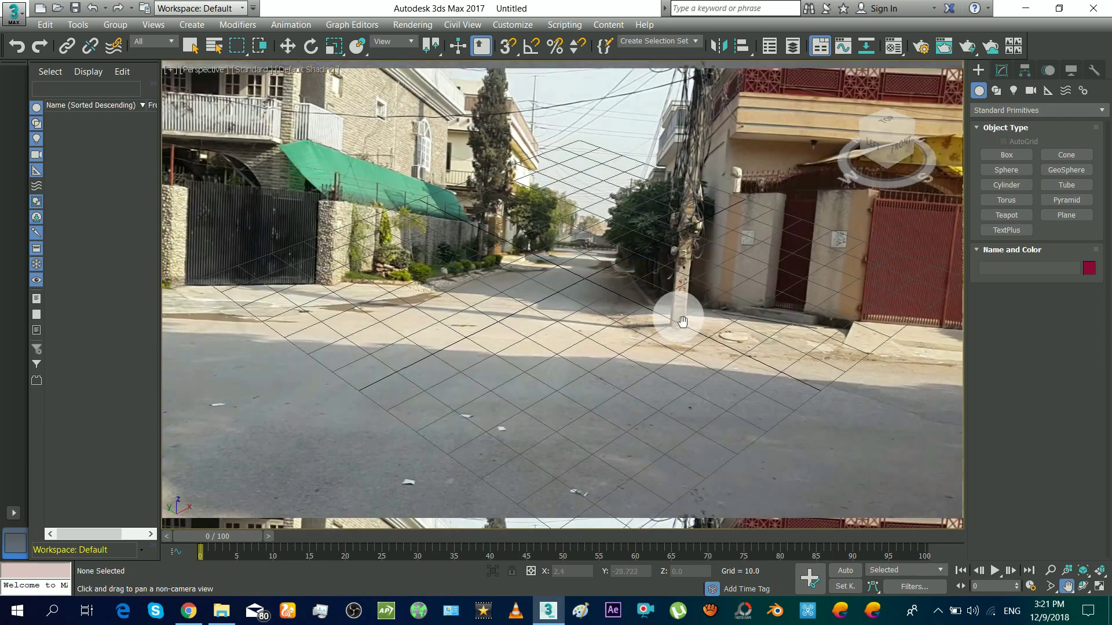
Step: Place a Free camera at the road centre and reposition it
click(1034, 94)
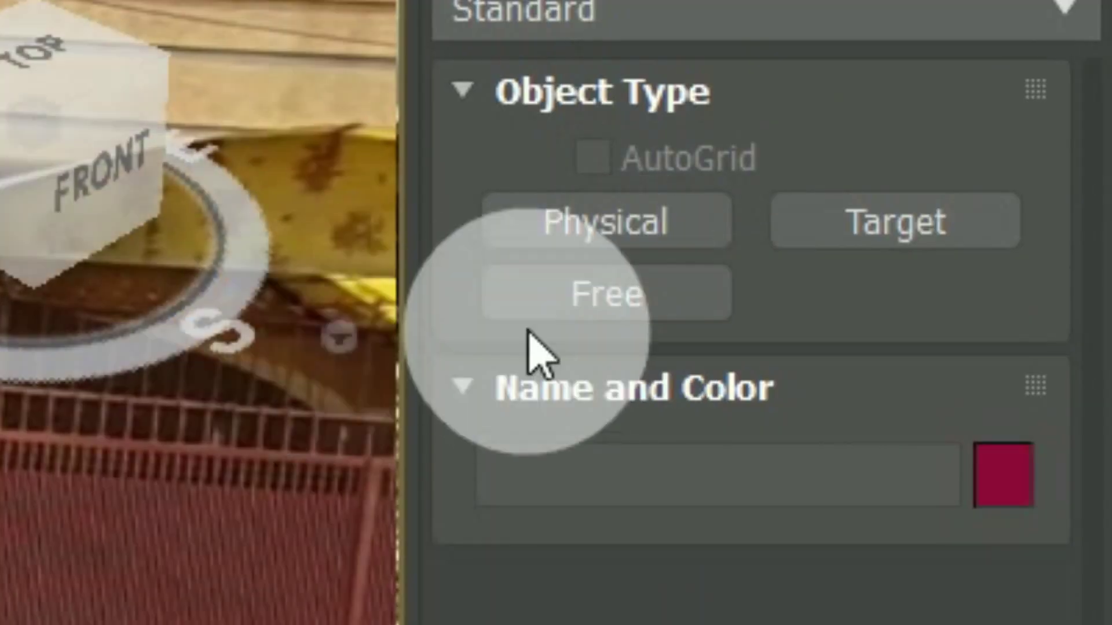
click(564, 303)
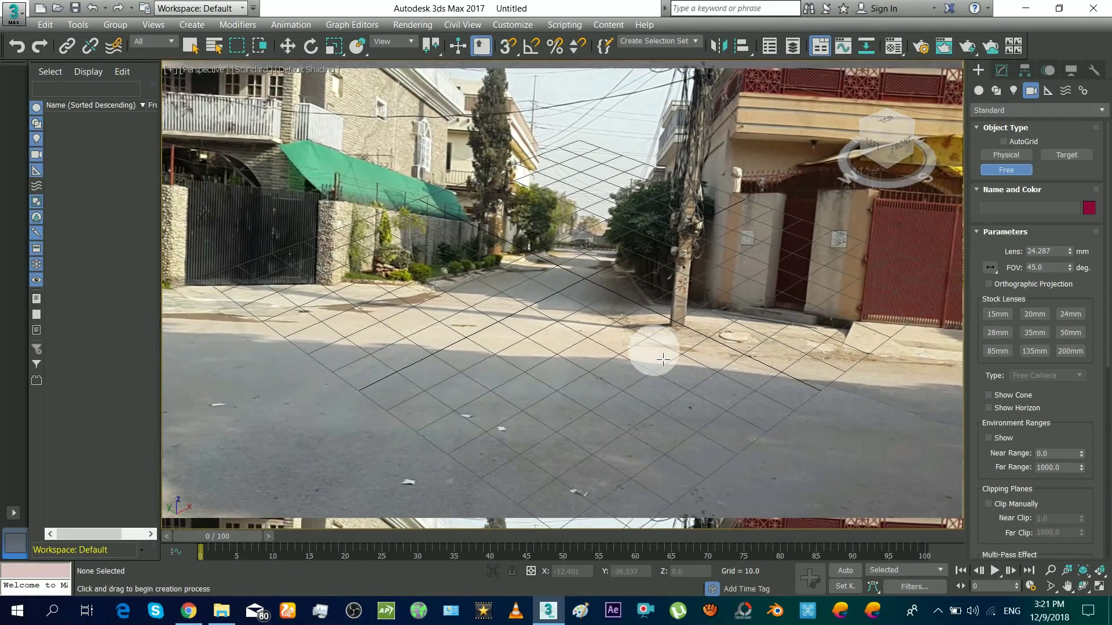
click(603, 377)
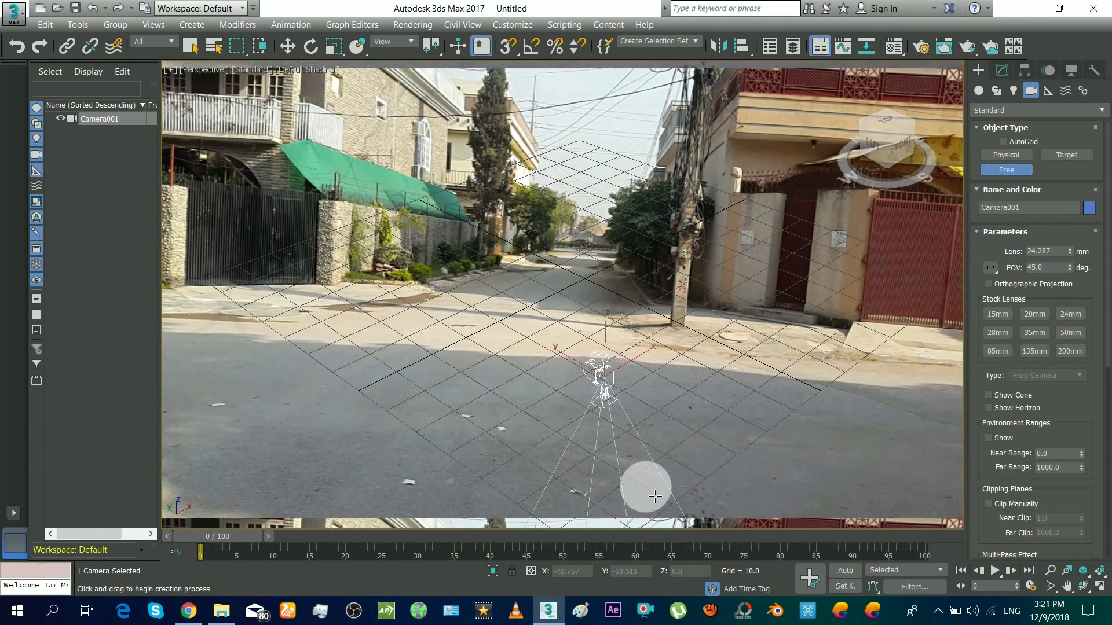
click(287, 46)
click(584, 328)
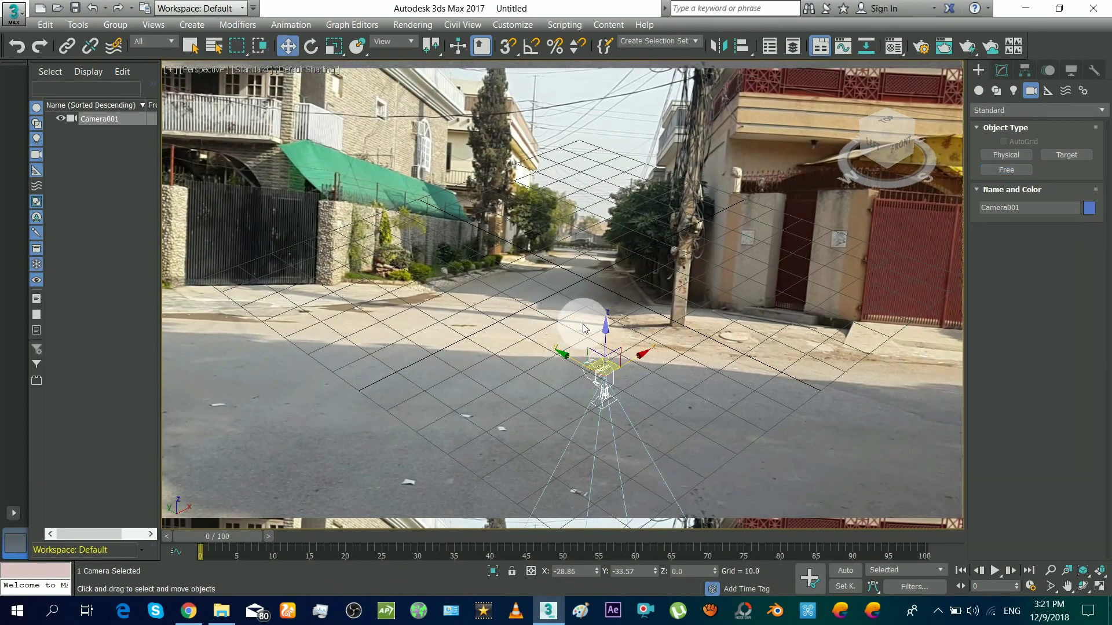
click(623, 368)
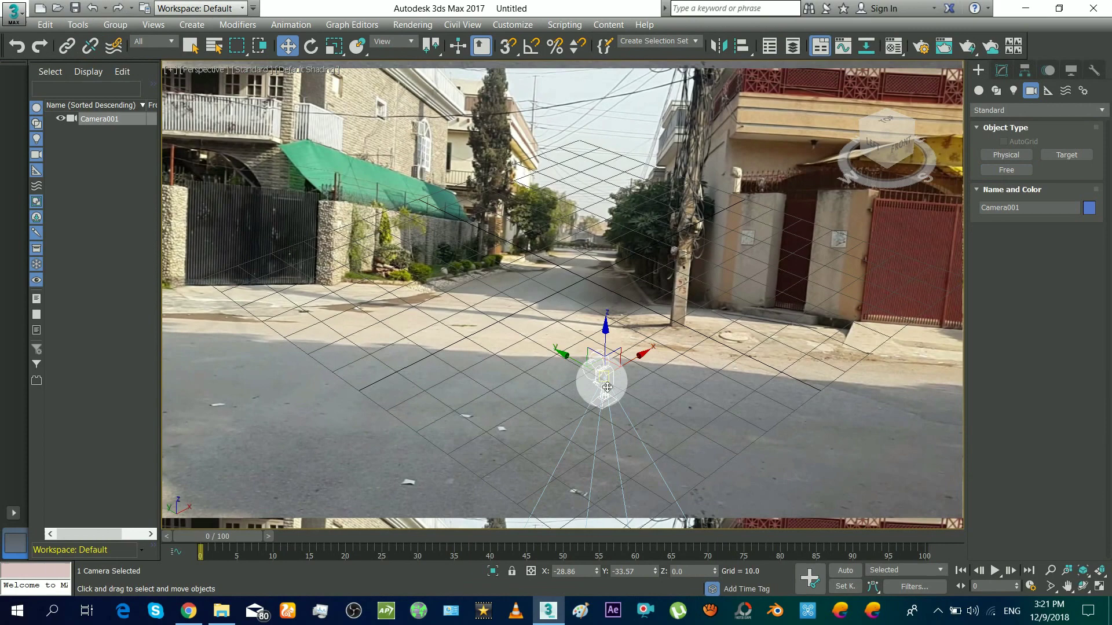
Step: Look through Camera001, then dolly, orbit and truck it until the grid lies on the road
key(c)
click(1050, 570)
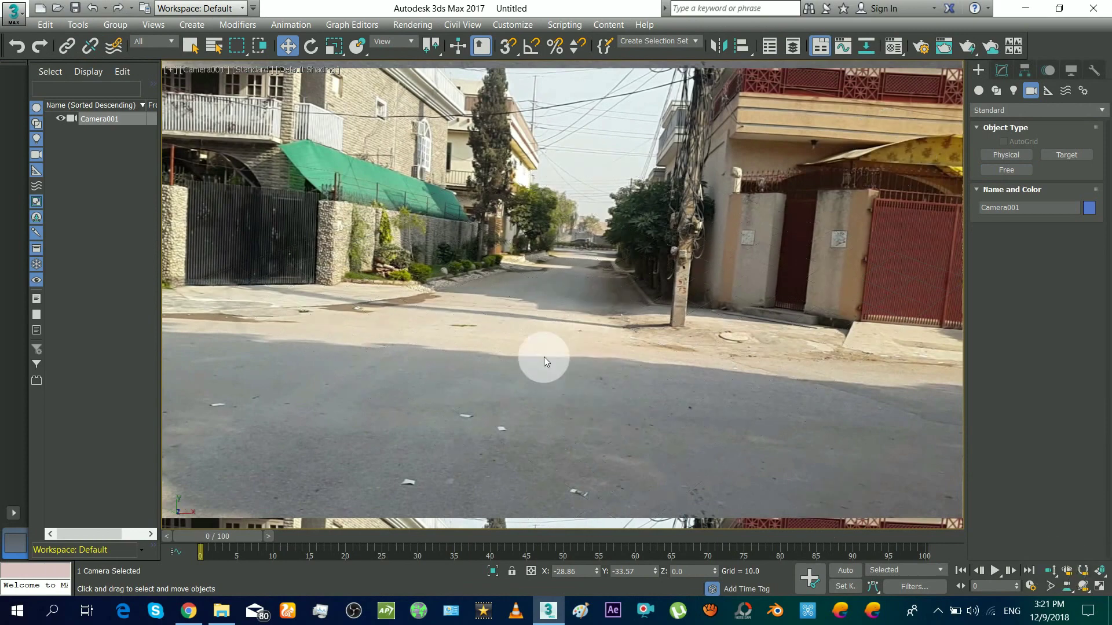
drag(593, 333, 580, 408)
key(ctrl+r)
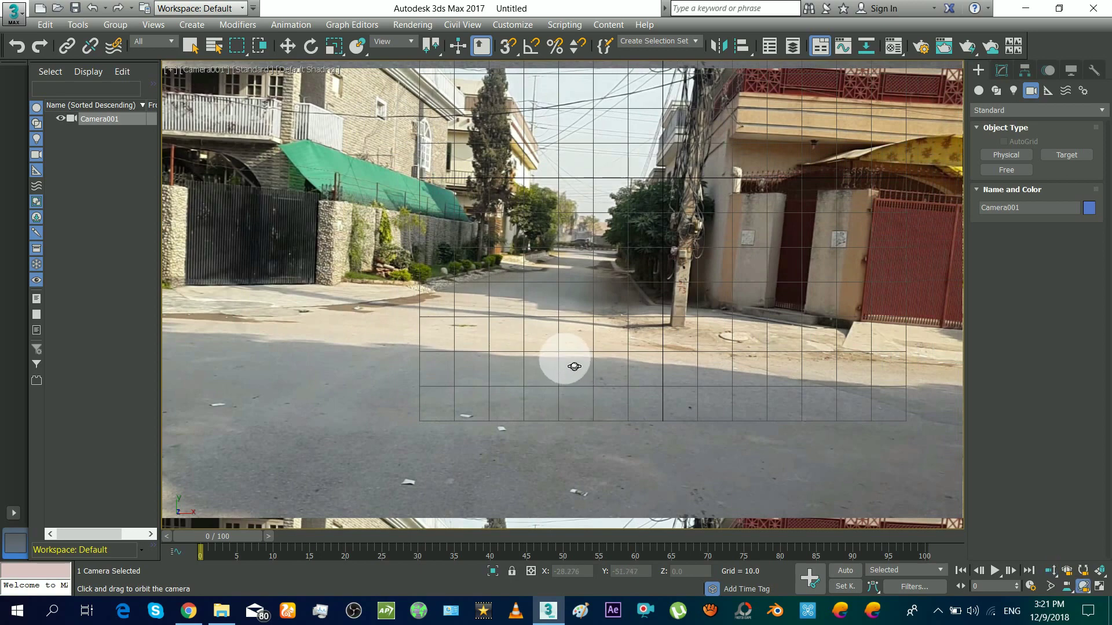
drag(571, 367, 568, 273)
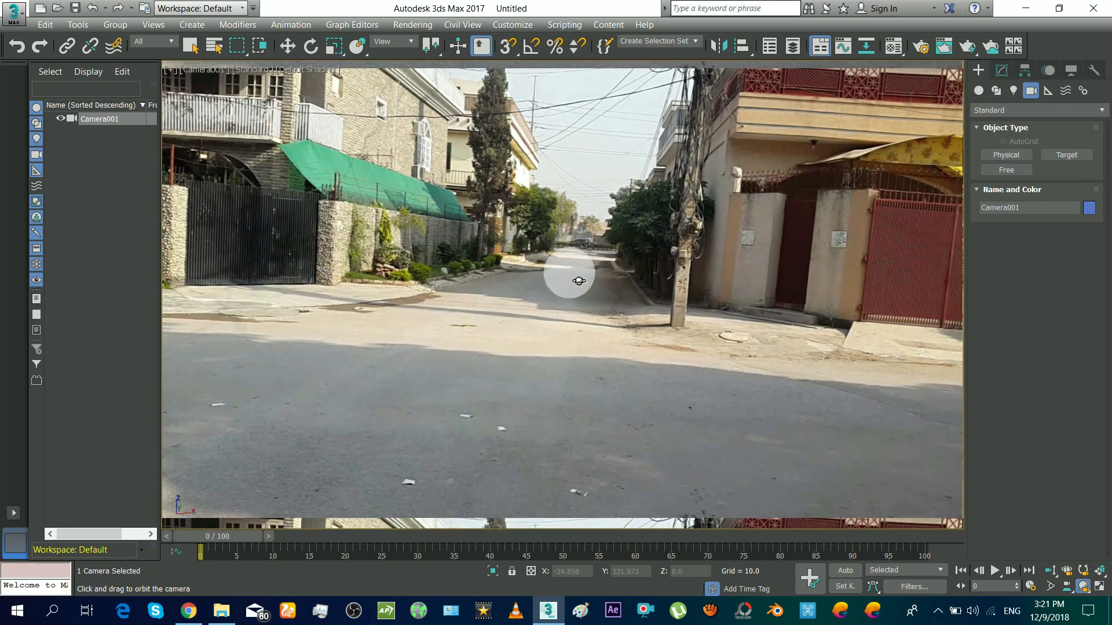
key(ctrl+p)
drag(599, 325, 744, 305)
key(ctrl+r)
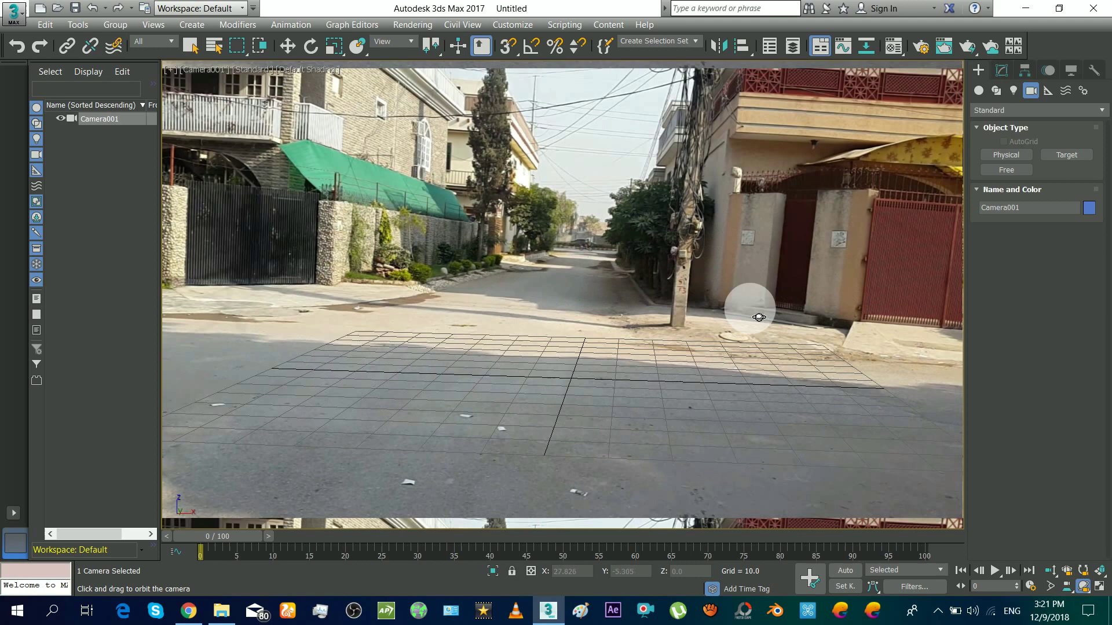
click(287, 46)
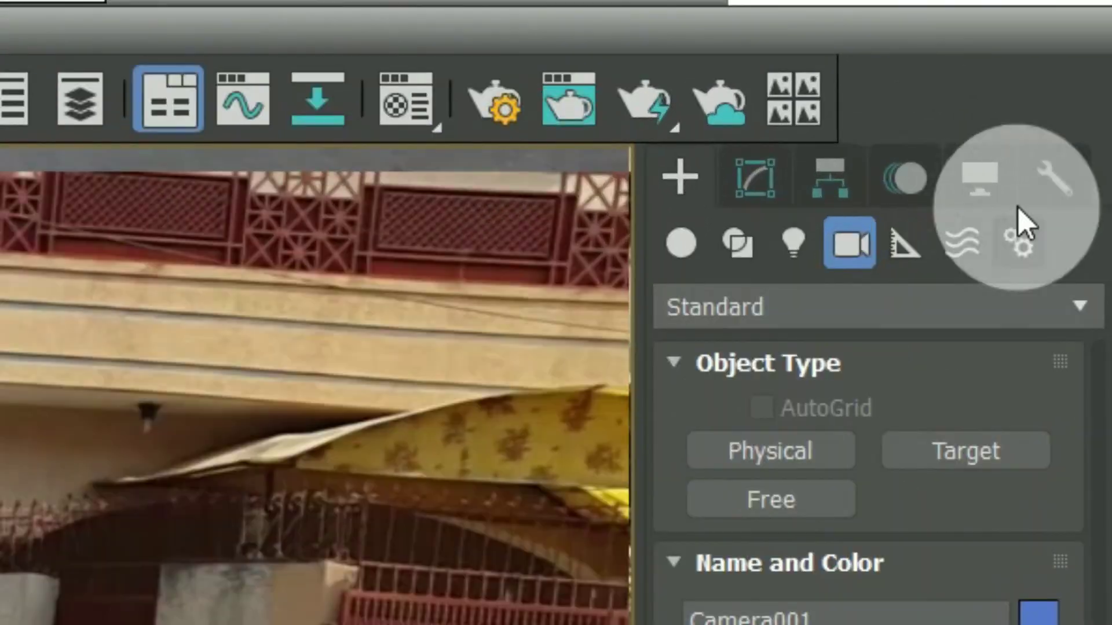
Step: Show Perspective Match vanishing lines and move one across the street
click(1093, 75)
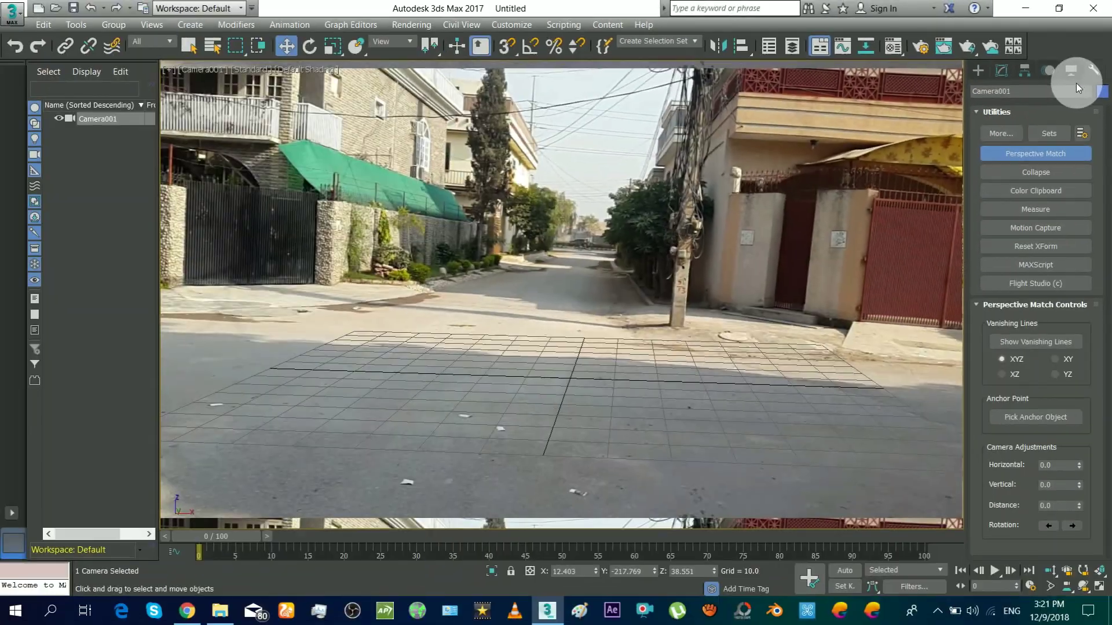
click(792, 449)
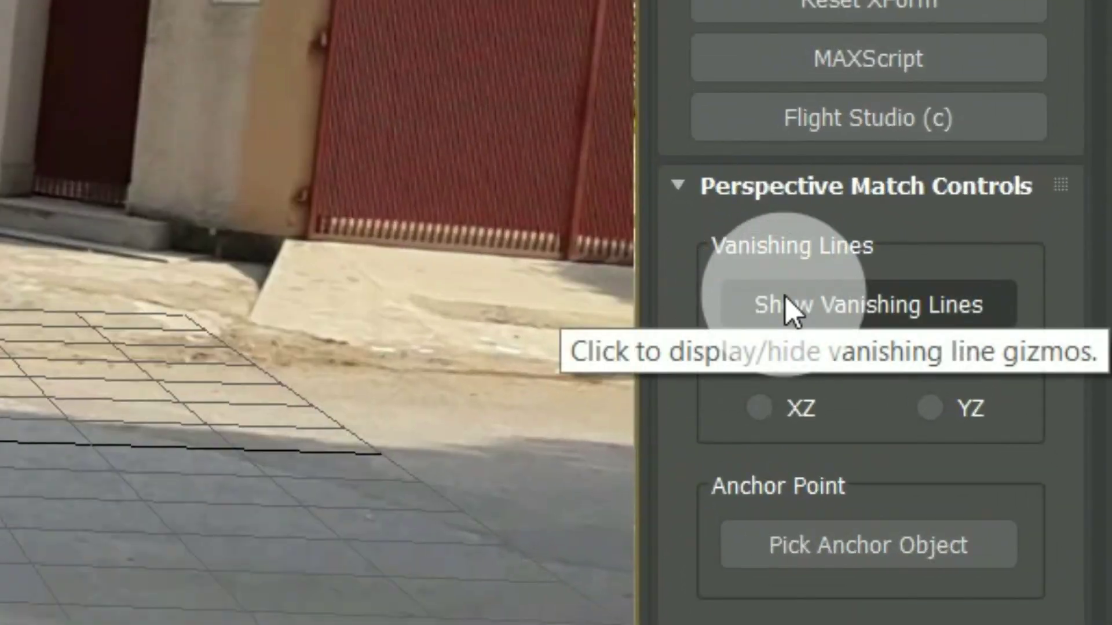
click(787, 304)
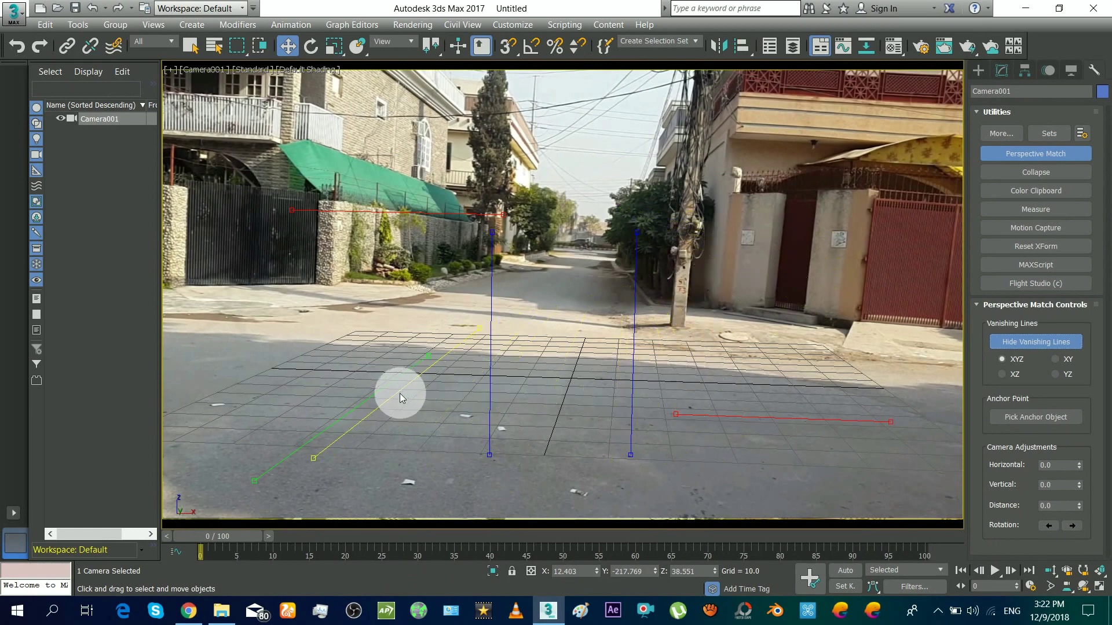
drag(508, 428, 588, 421)
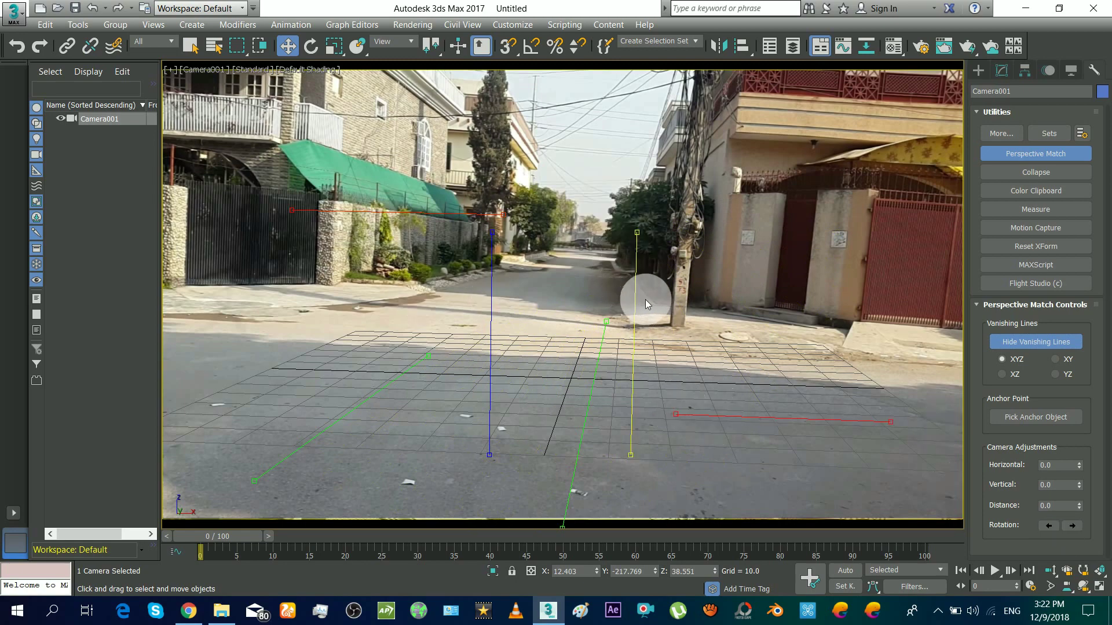
Step: Fit a vertical vanishing line along the right building's edge, top to base
drag(636, 325, 807, 186)
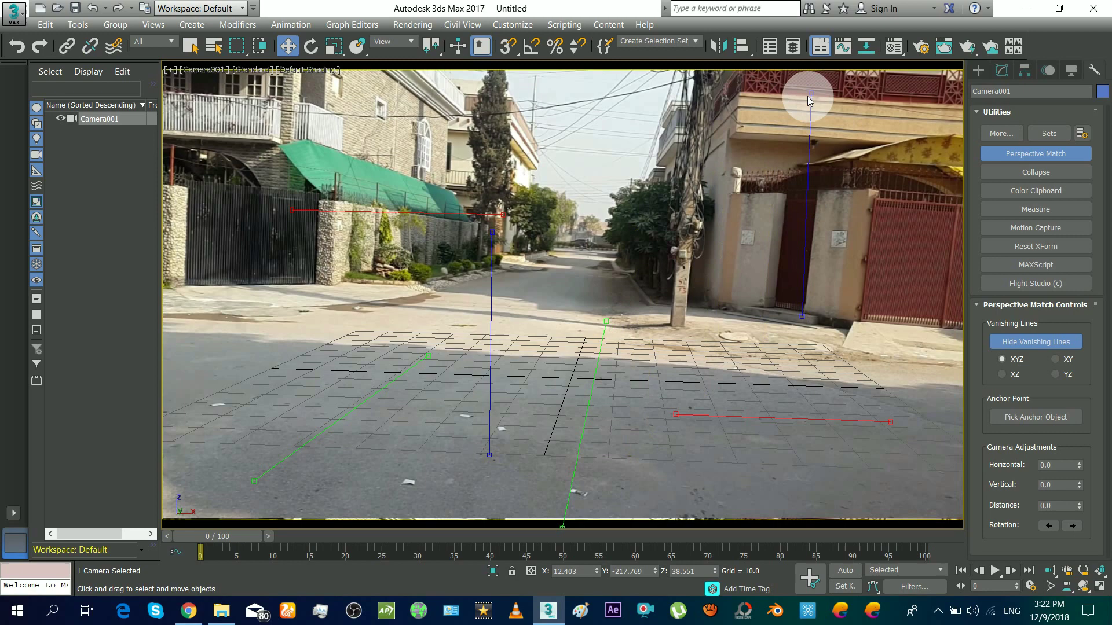
drag(812, 93, 828, 95)
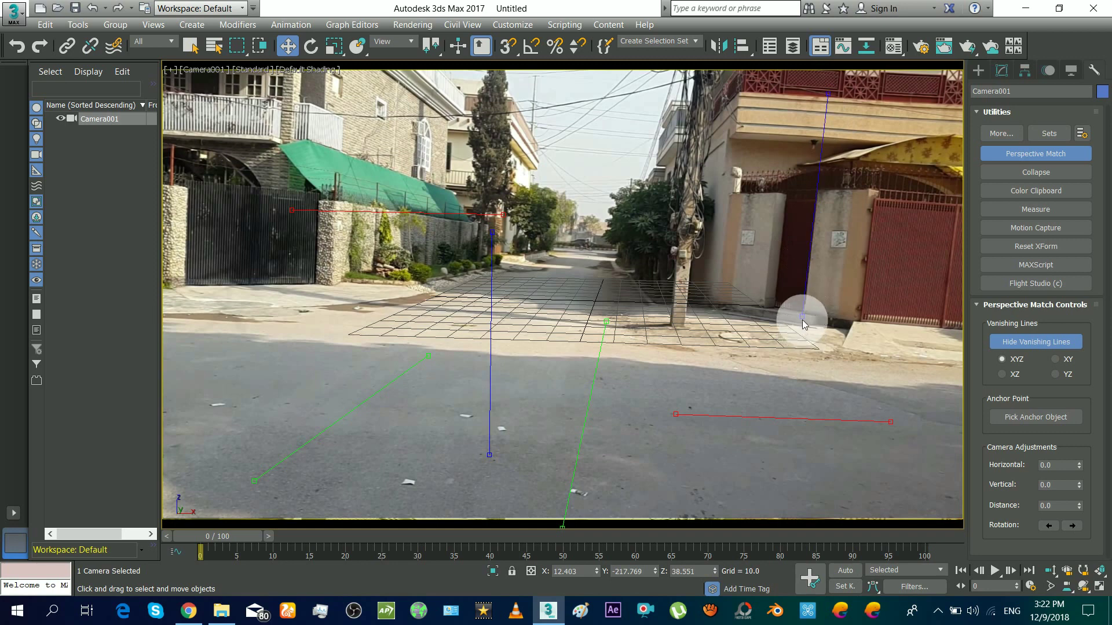
drag(803, 317, 803, 318)
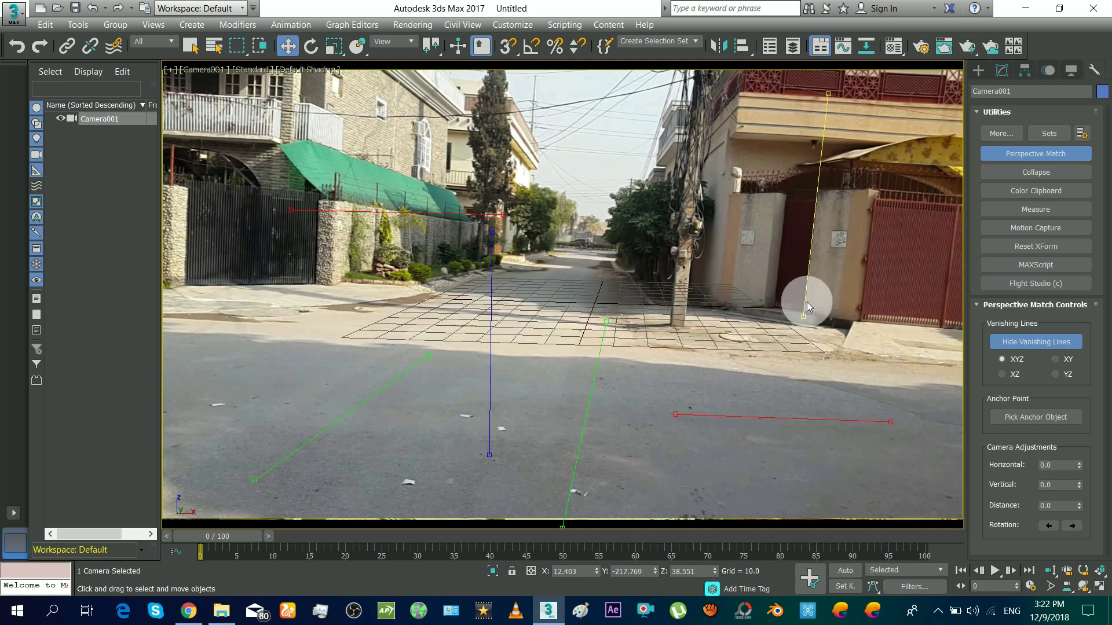
Step: Align another vertical vanishing line with the left gatepost and wall edge
drag(493, 396, 237, 236)
drag(211, 270, 306, 267)
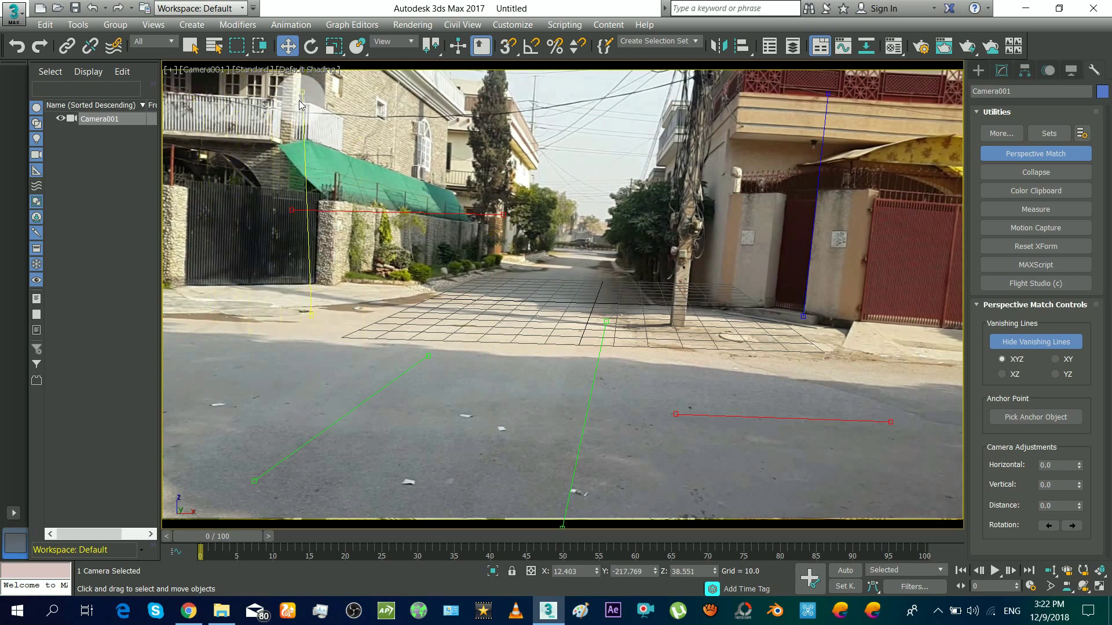
drag(304, 93, 319, 93)
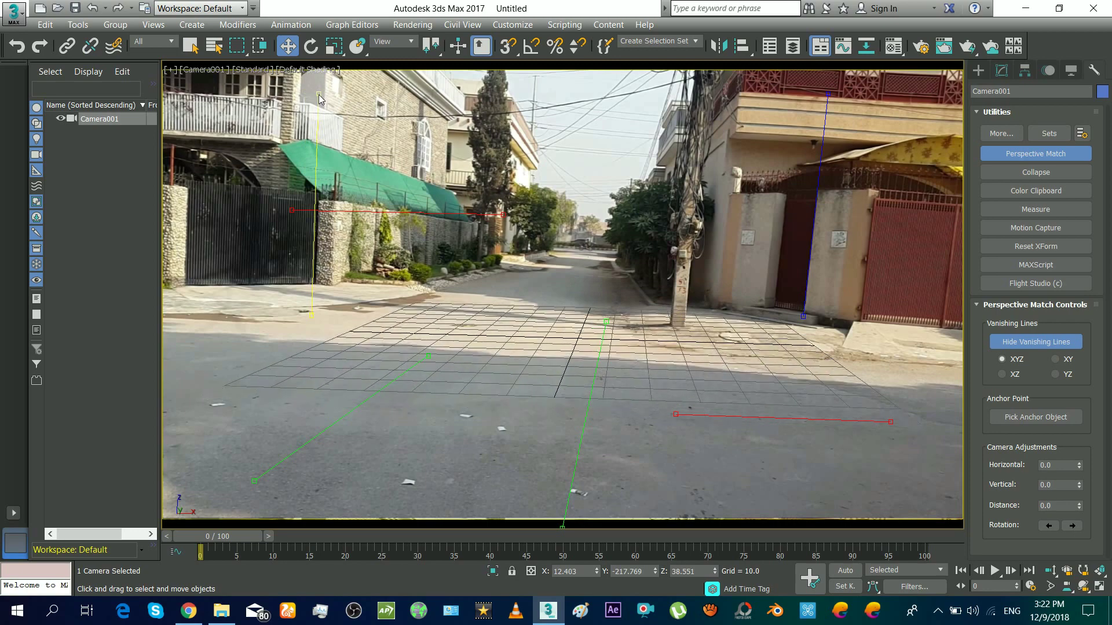
click(333, 324)
click(401, 403)
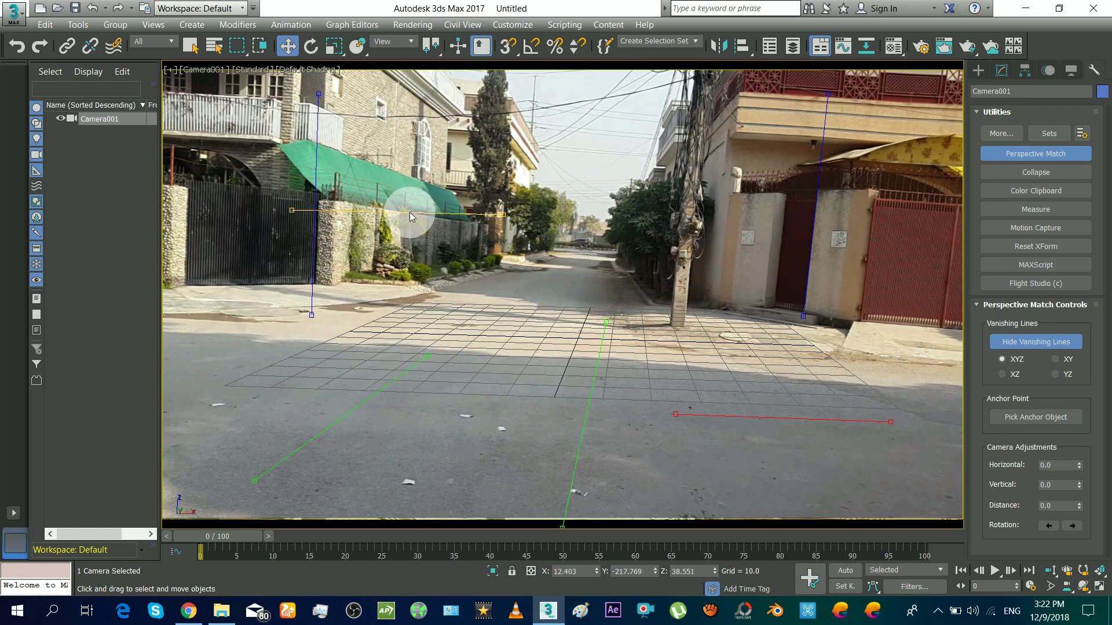
Step: Move the red horizontal vanishing line onto the right building's roof edge and align its ends
drag(410, 217, 500, 404)
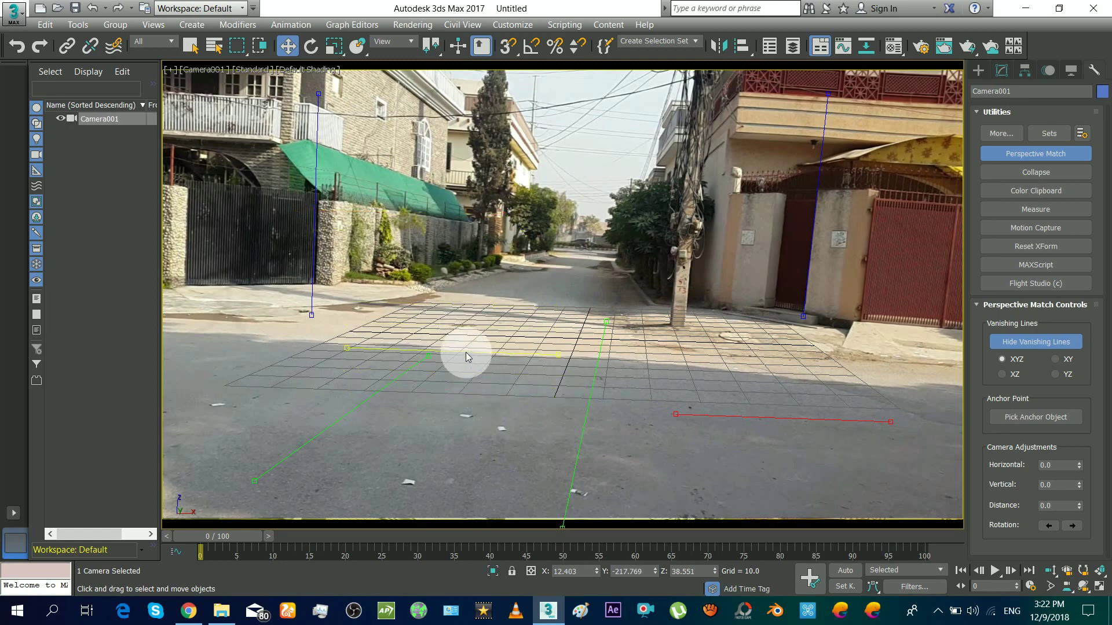
drag(465, 352, 872, 333)
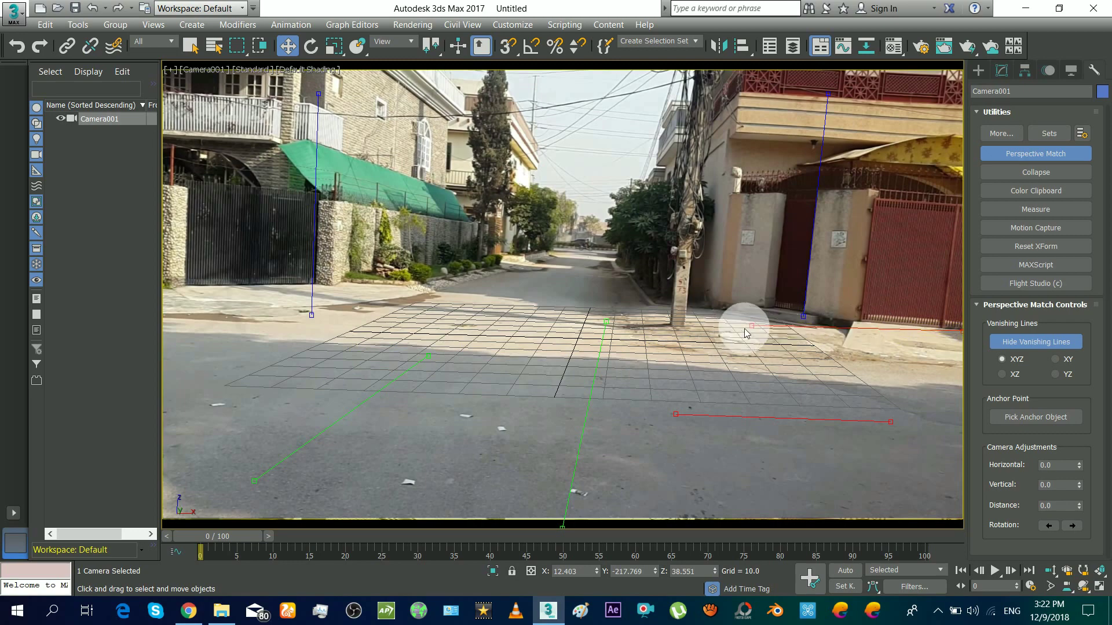
drag(745, 325, 828, 320)
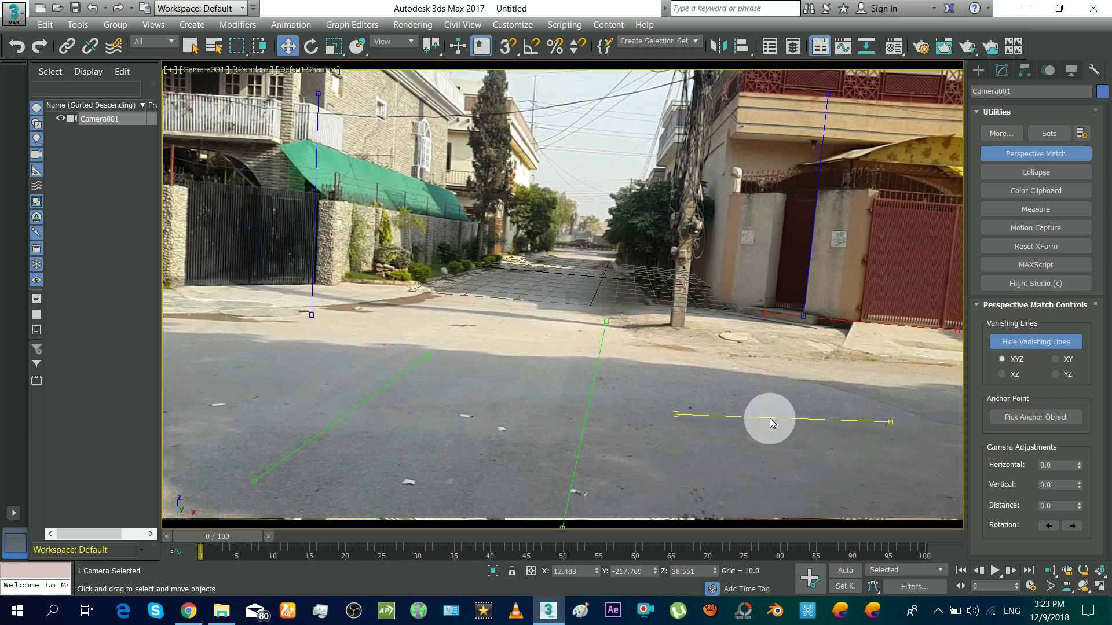
drag(769, 419, 826, 154)
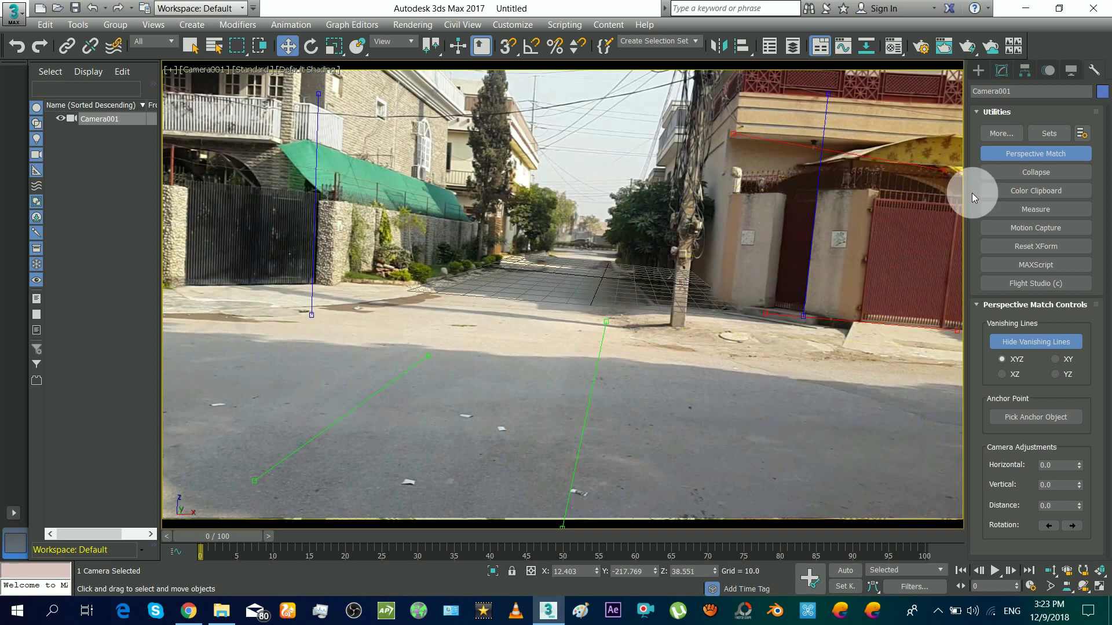
drag(944, 170, 945, 150)
drag(856, 144, 860, 142)
Step: Align the depth lines with the green awning and the right building's roof edge
click(425, 403)
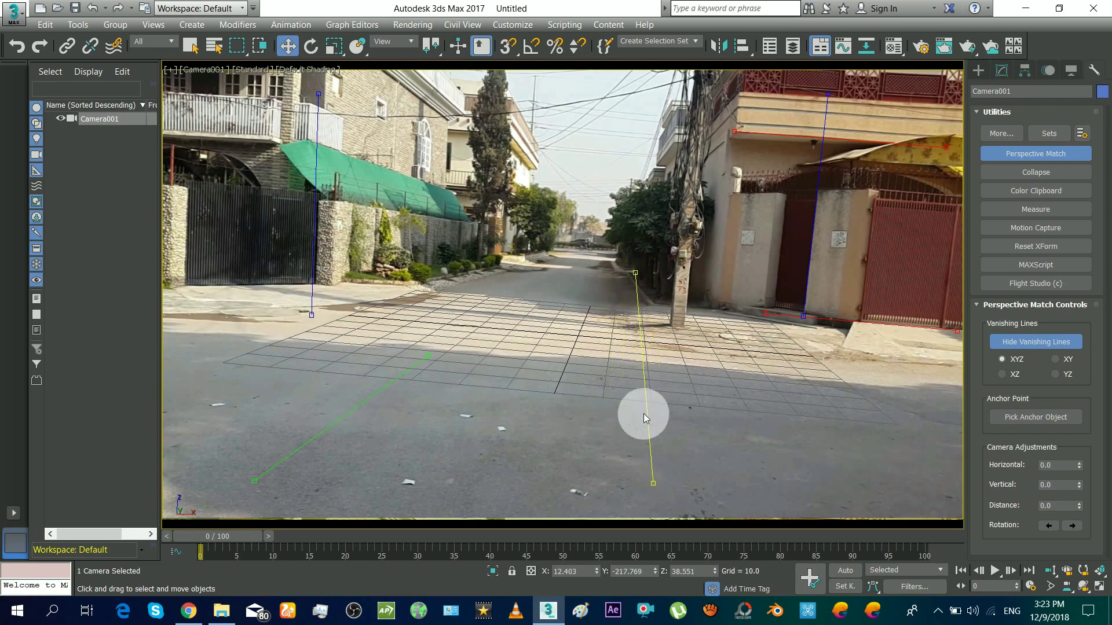
drag(644, 413, 607, 416)
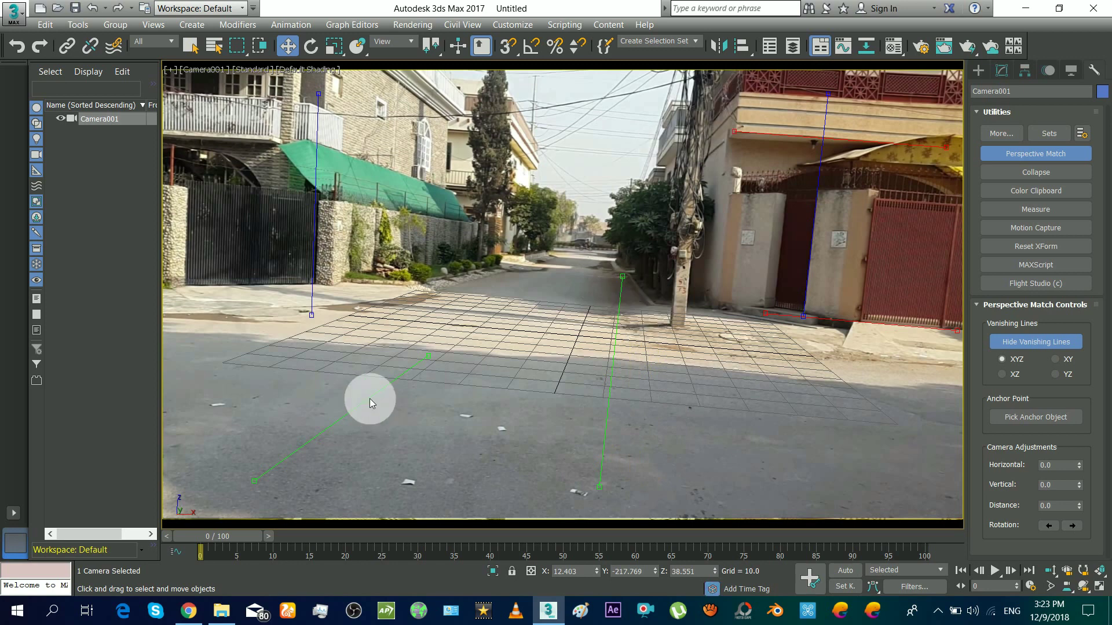
drag(369, 403, 445, 177)
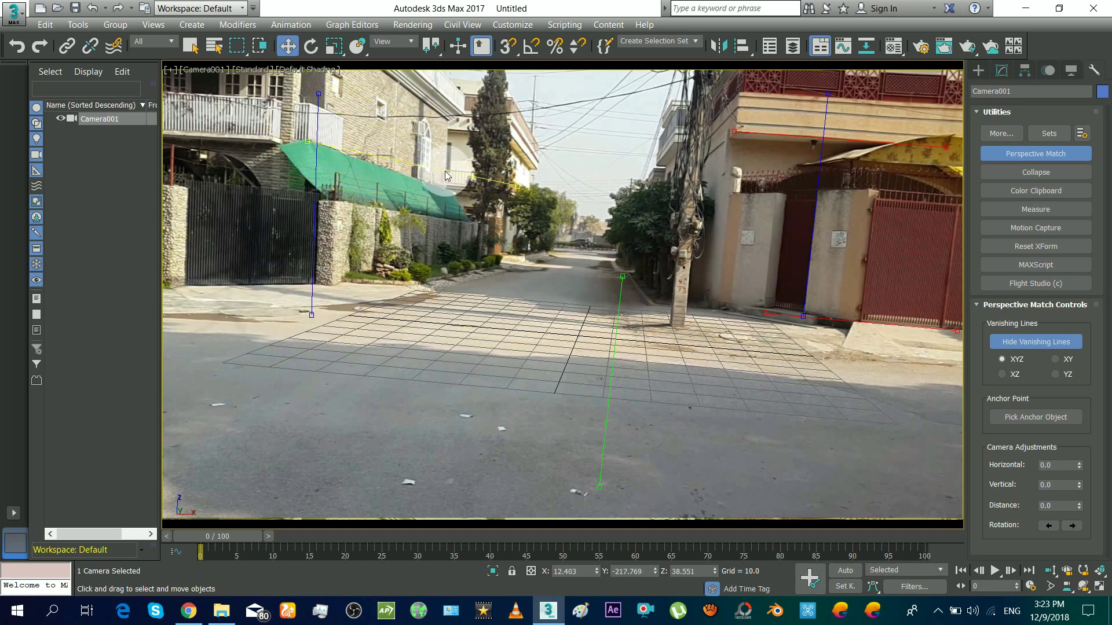
drag(520, 186, 454, 192)
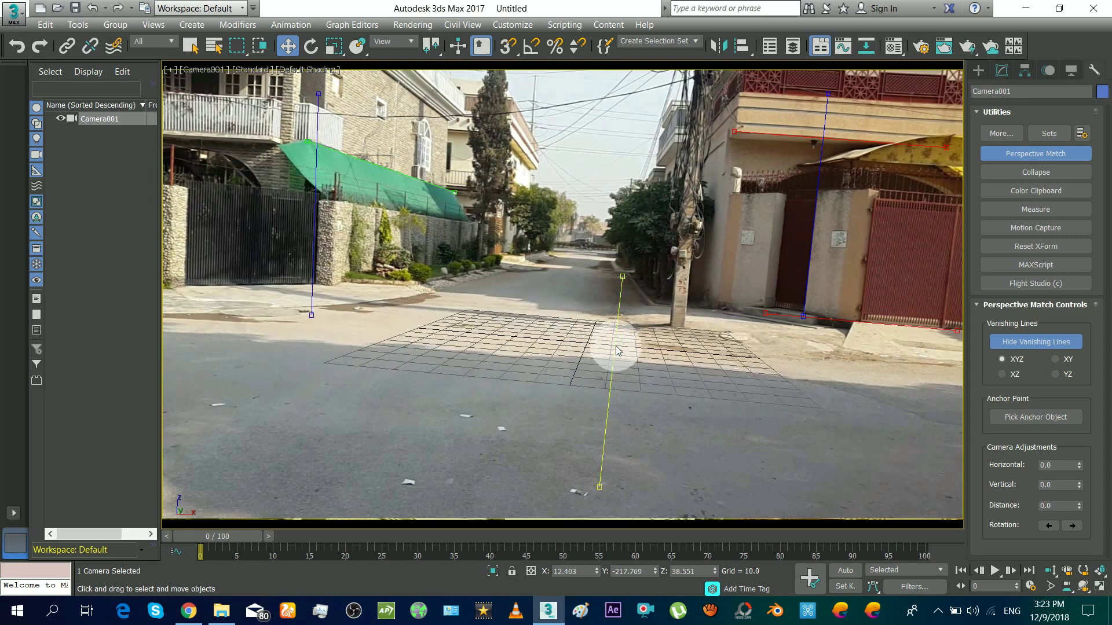
drag(598, 326, 651, 220)
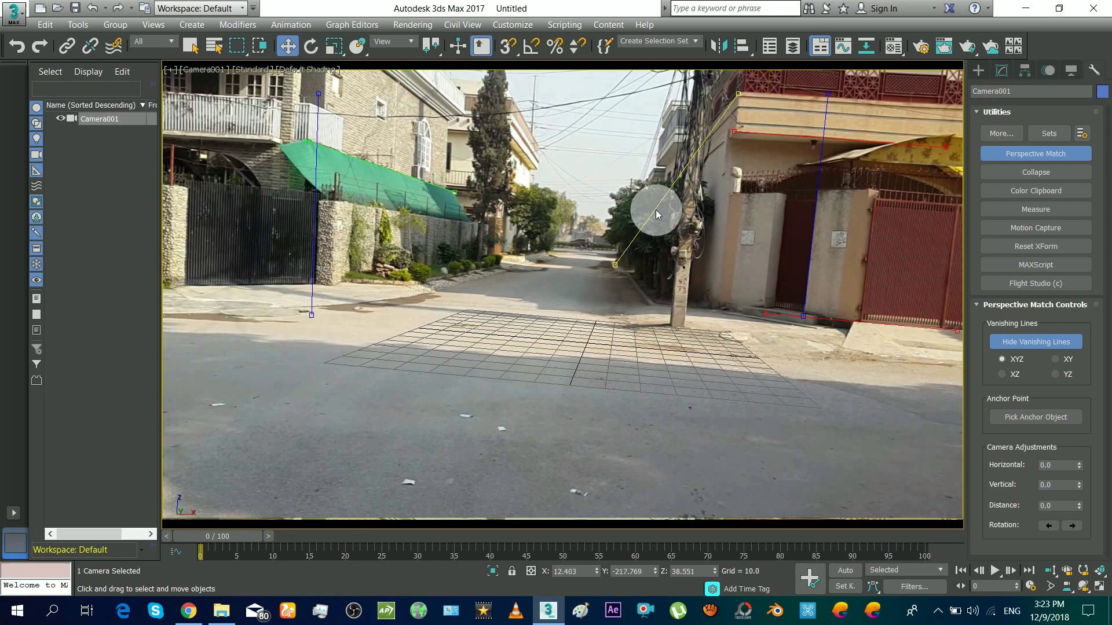
drag(617, 269, 693, 142)
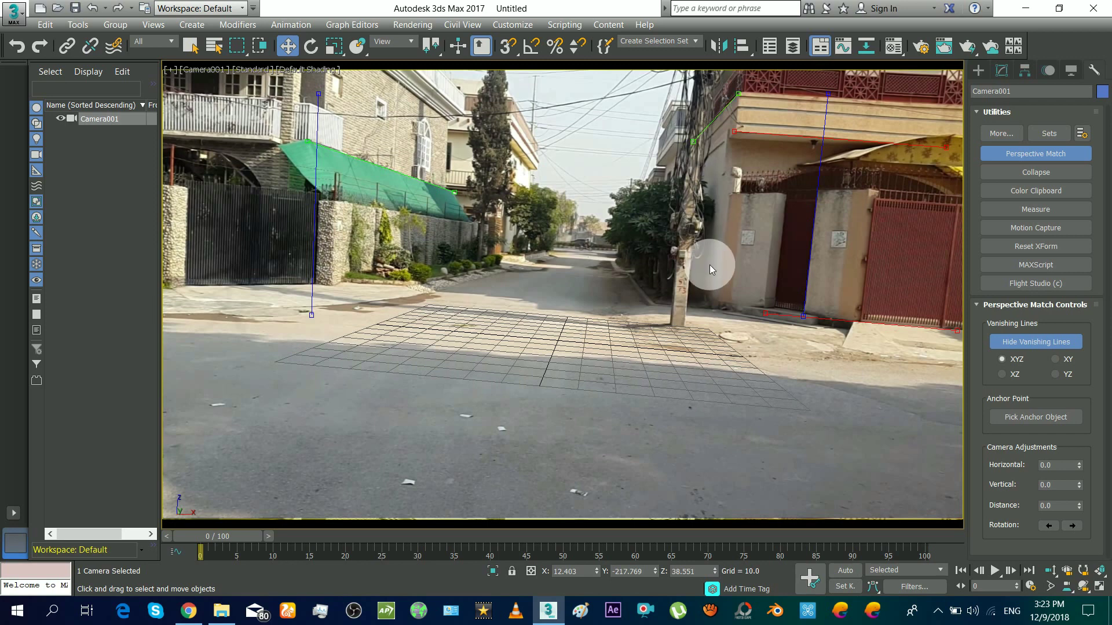
Step: Select the left vertical vanishing line and align it with the gate pillar
click(620, 267)
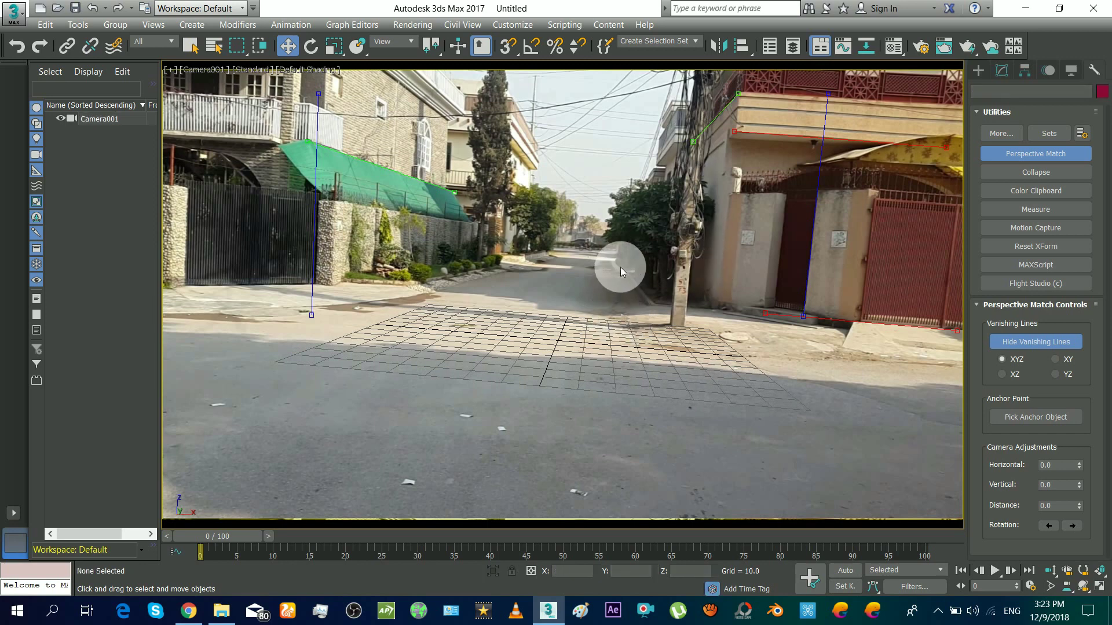
click(730, 101)
click(464, 120)
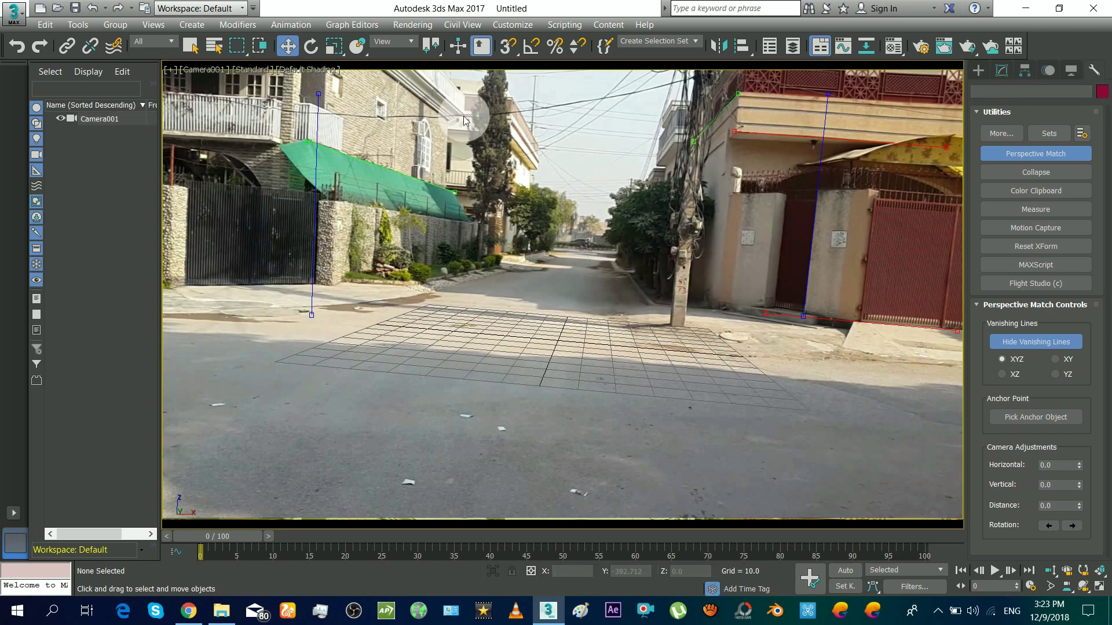
click(315, 216)
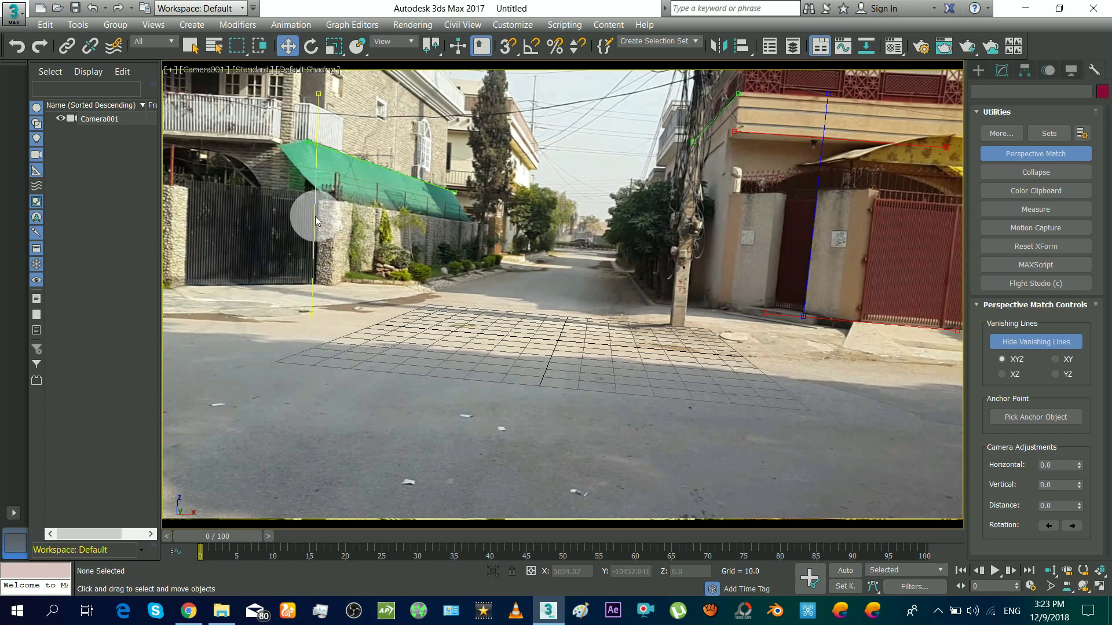
drag(315, 217, 288, 187)
Step: Hide the vanishing lines and zoom out in a perspective view to see the camera
right_click(289, 186)
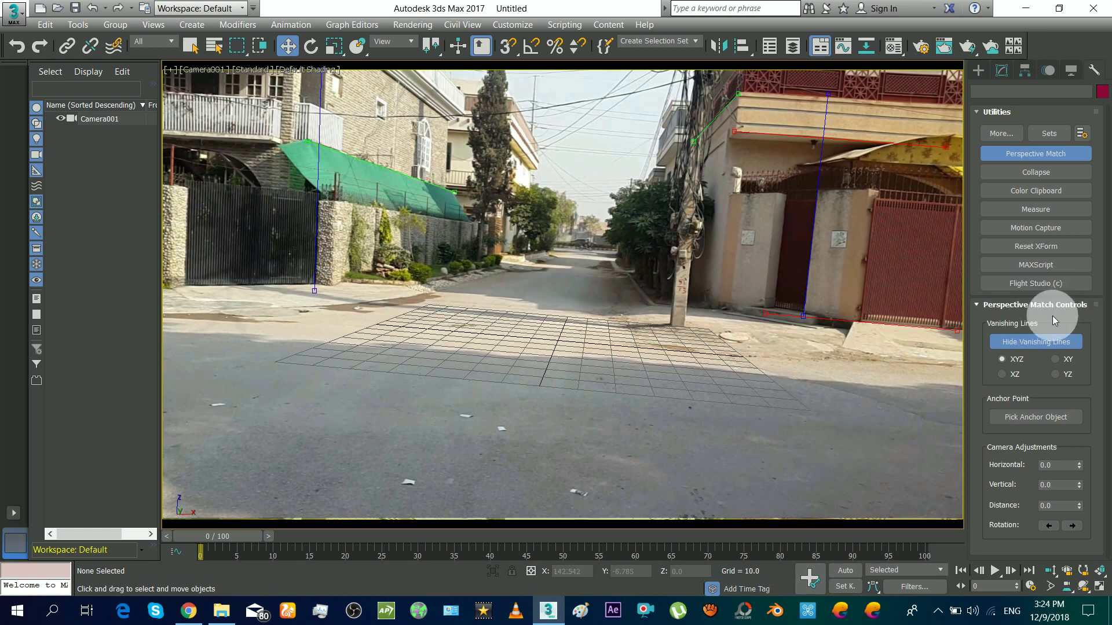
click(1037, 342)
click(978, 70)
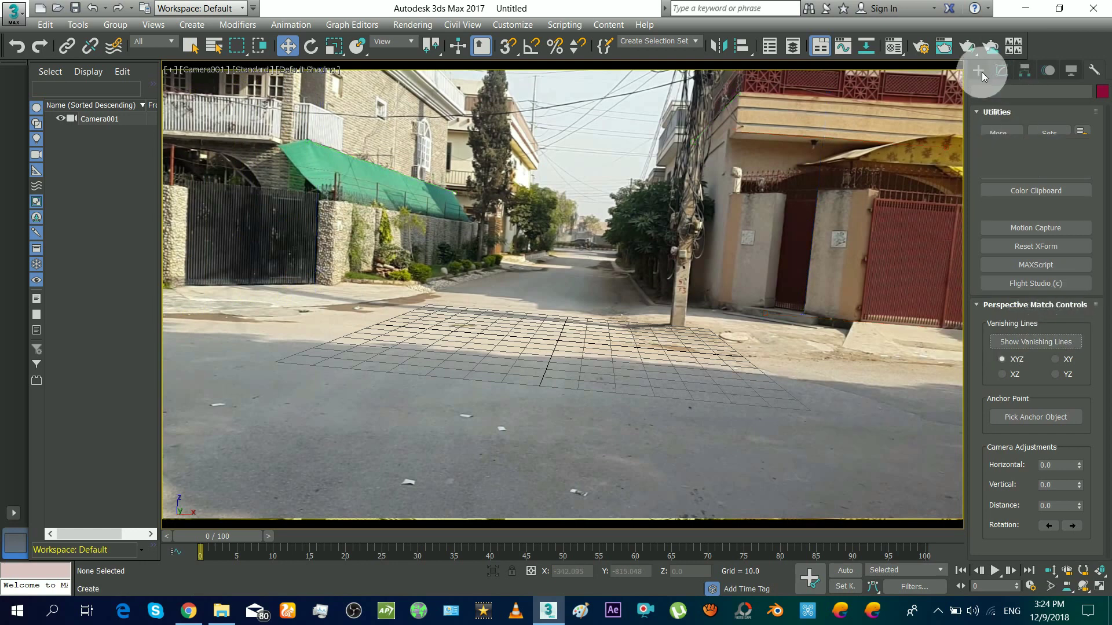
key(p)
key(alt+z)
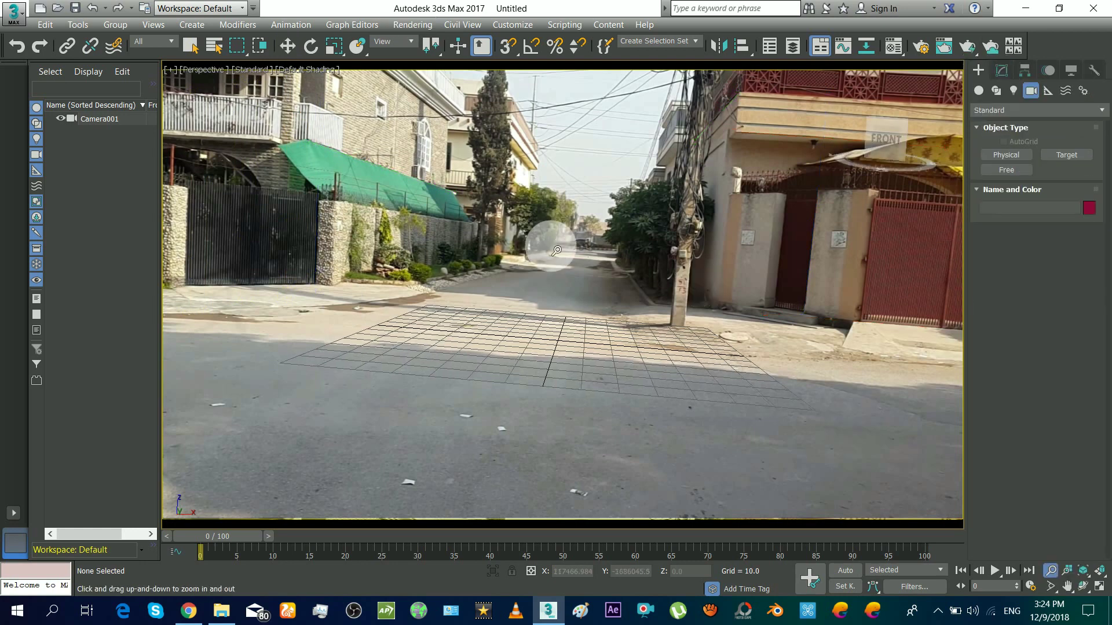
mouse_move(556, 250)
mouse_down()
mouse_move(549, 281)
mouse_move(563, 249)
mouse_up()
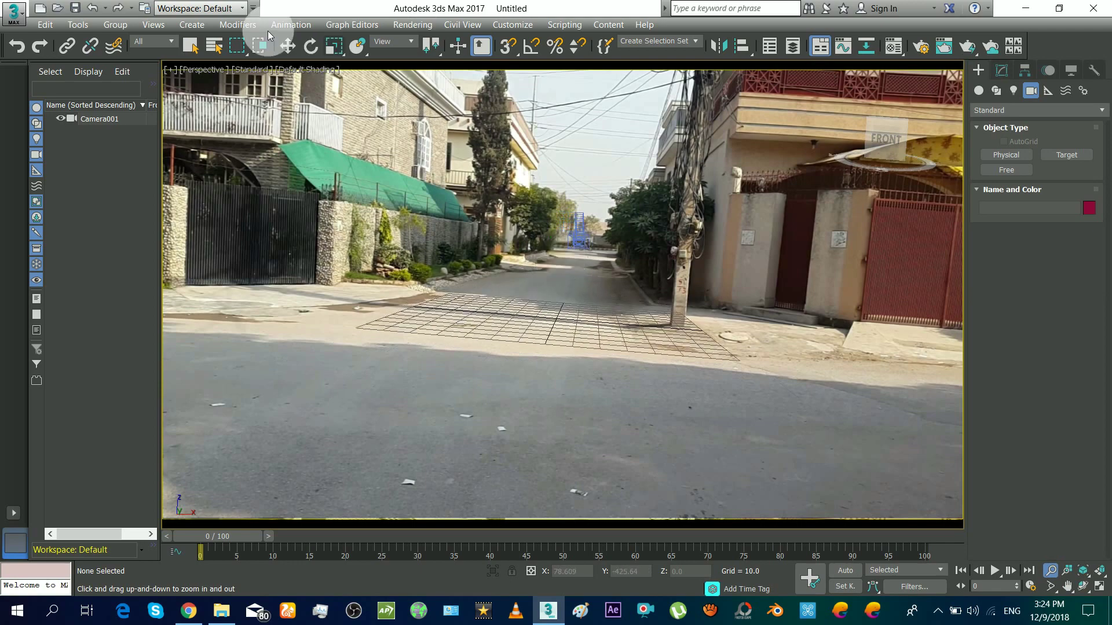
scroll(573, 232, up, 2)
Step: Lock Camera001's rotation on X, Y and Z via Hierarchy Link Info and verify it
click(597, 259)
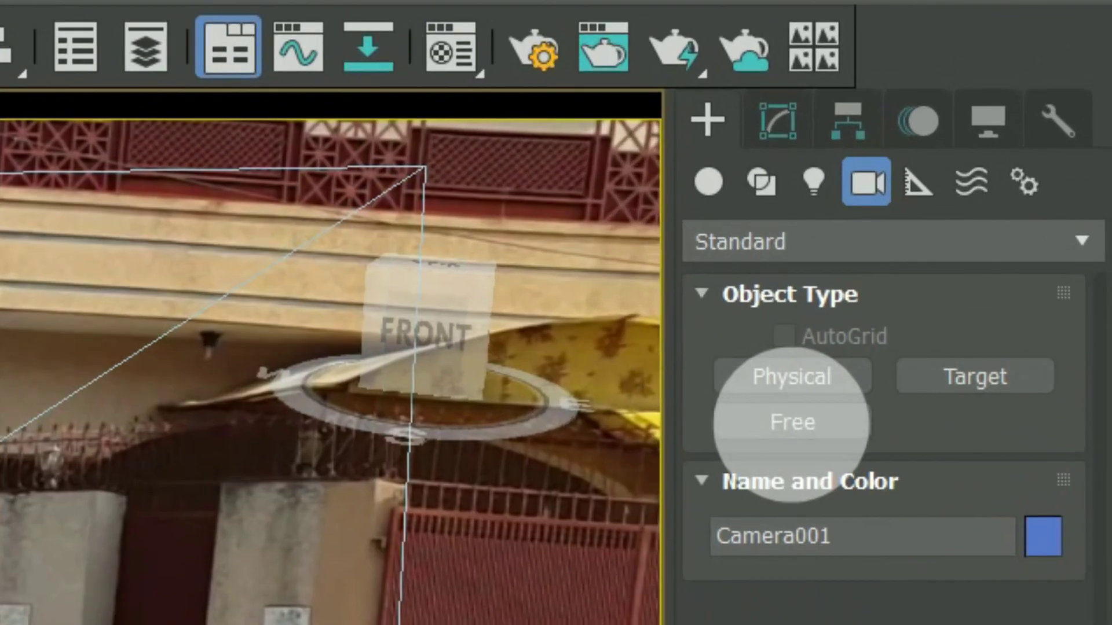
click(845, 127)
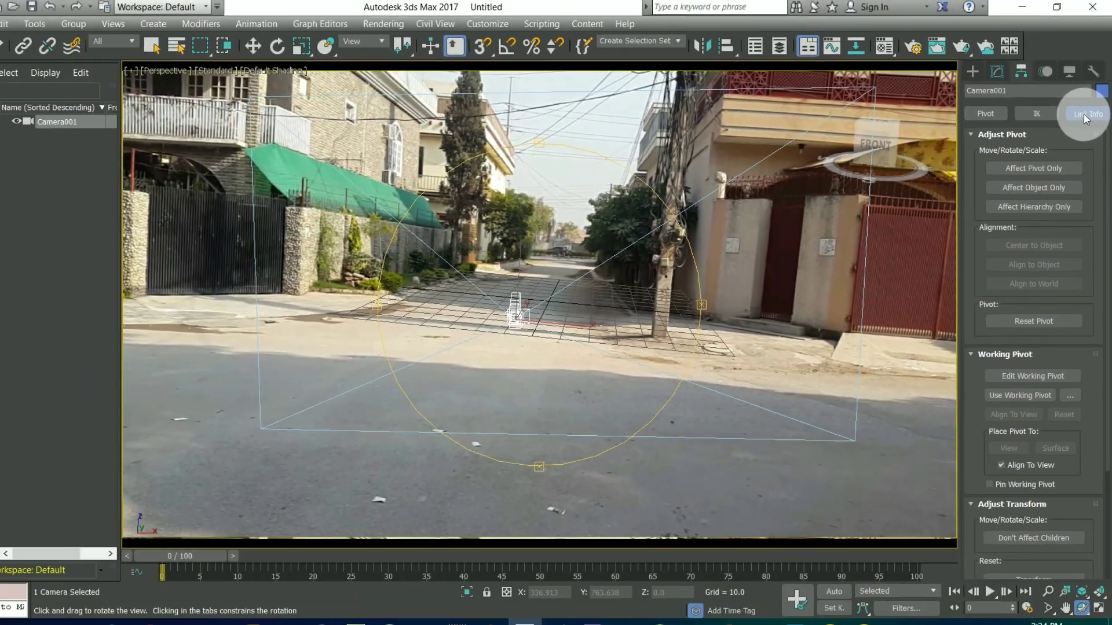
click(1034, 197)
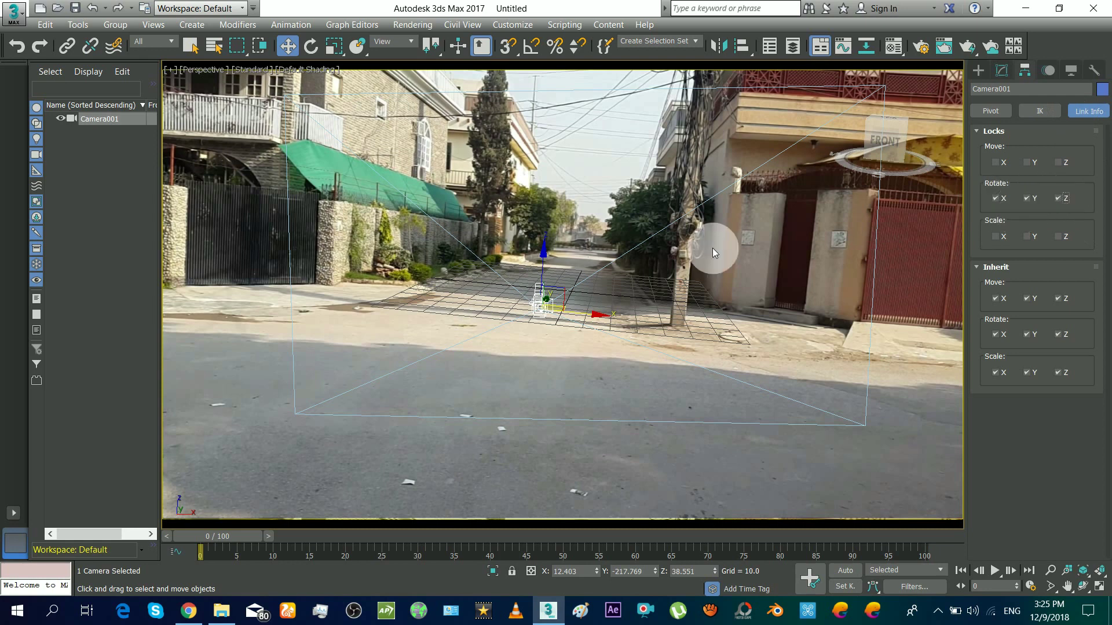
click(311, 46)
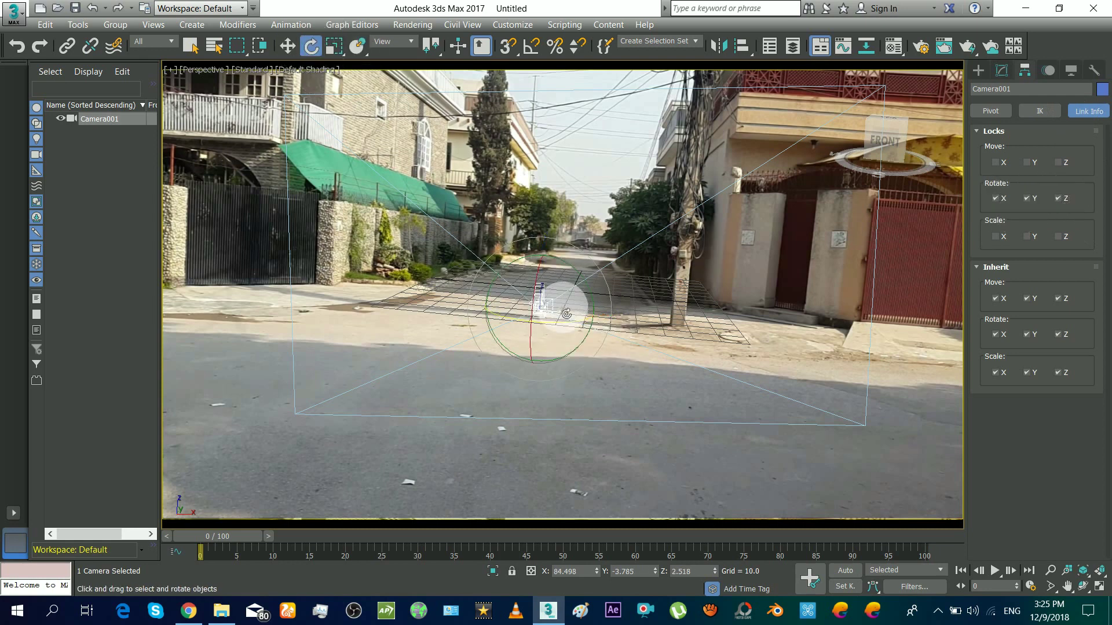
drag(529, 280, 492, 330)
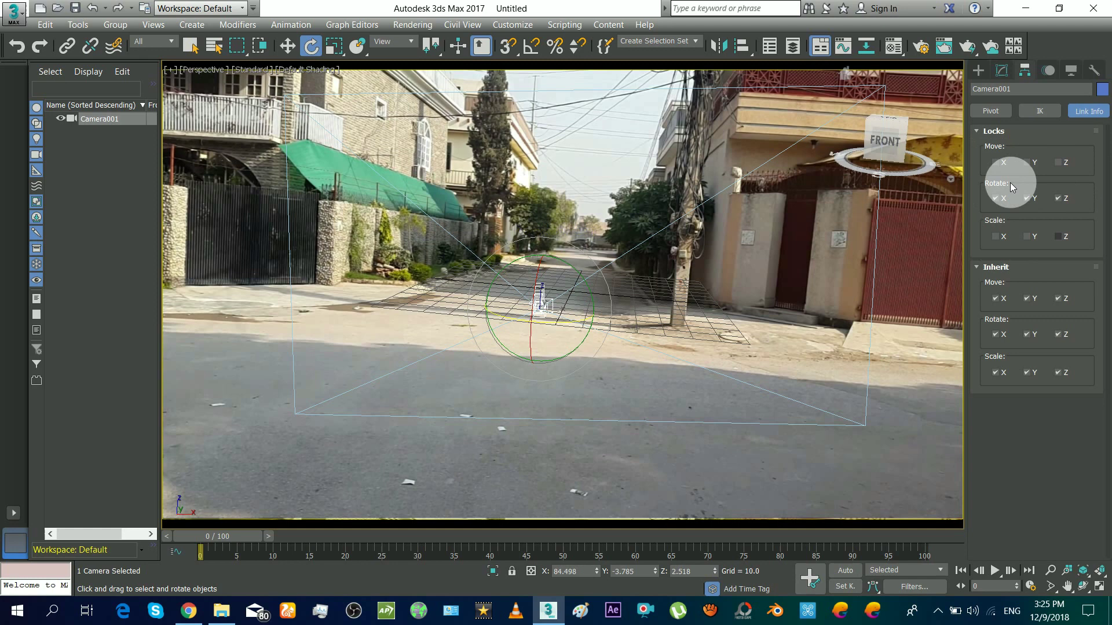
click(288, 45)
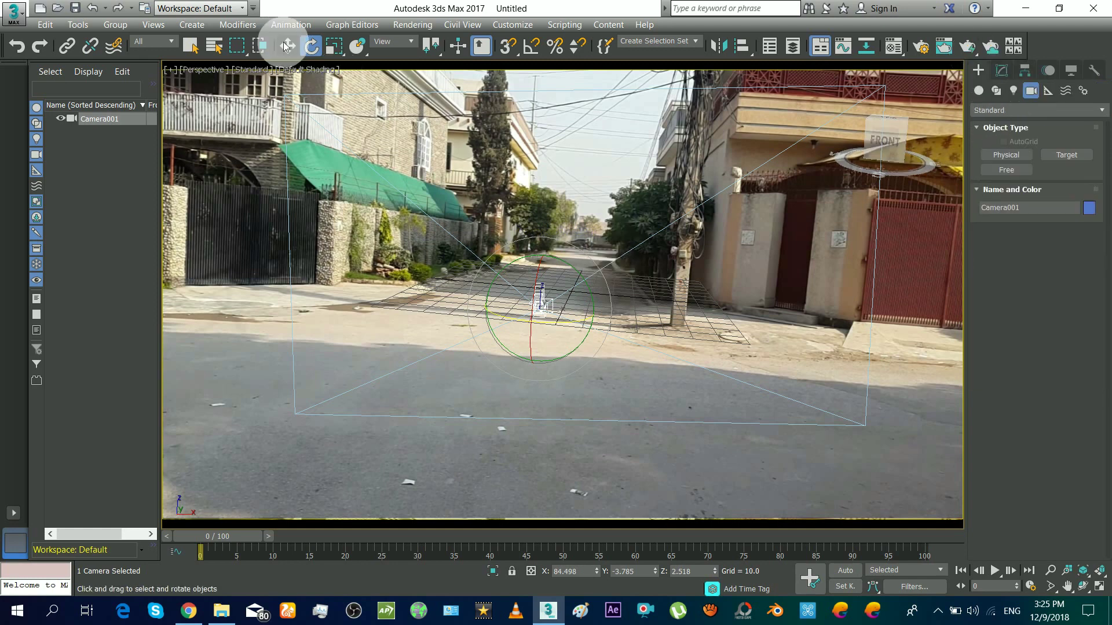
Step: Look through Camera001 again and truck it so the grid covers the foreground road
key(c)
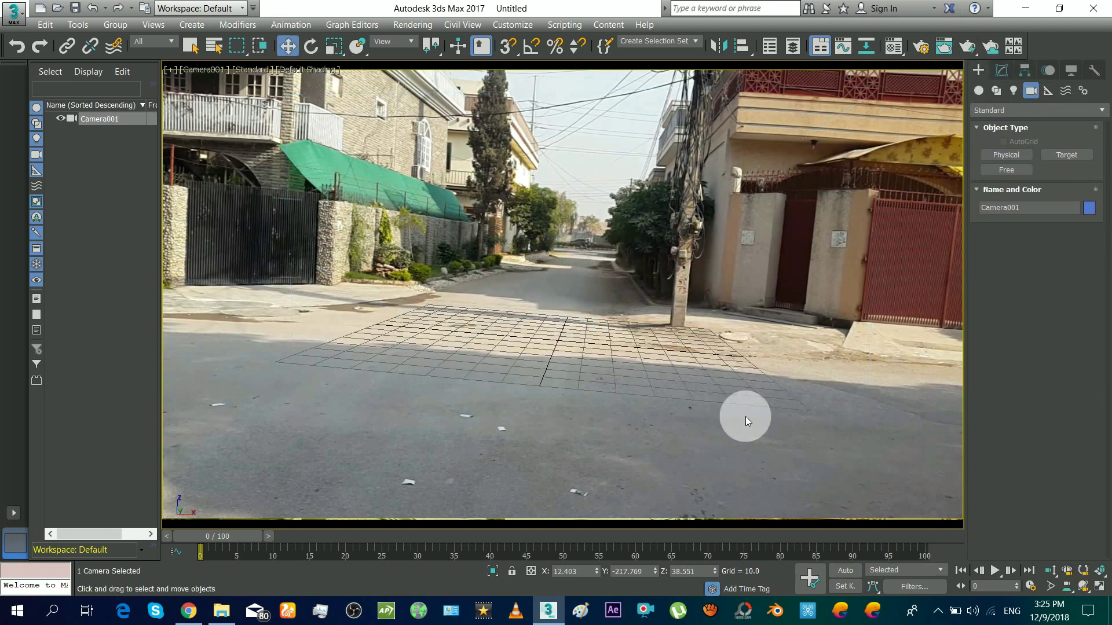
key(ctrl+p)
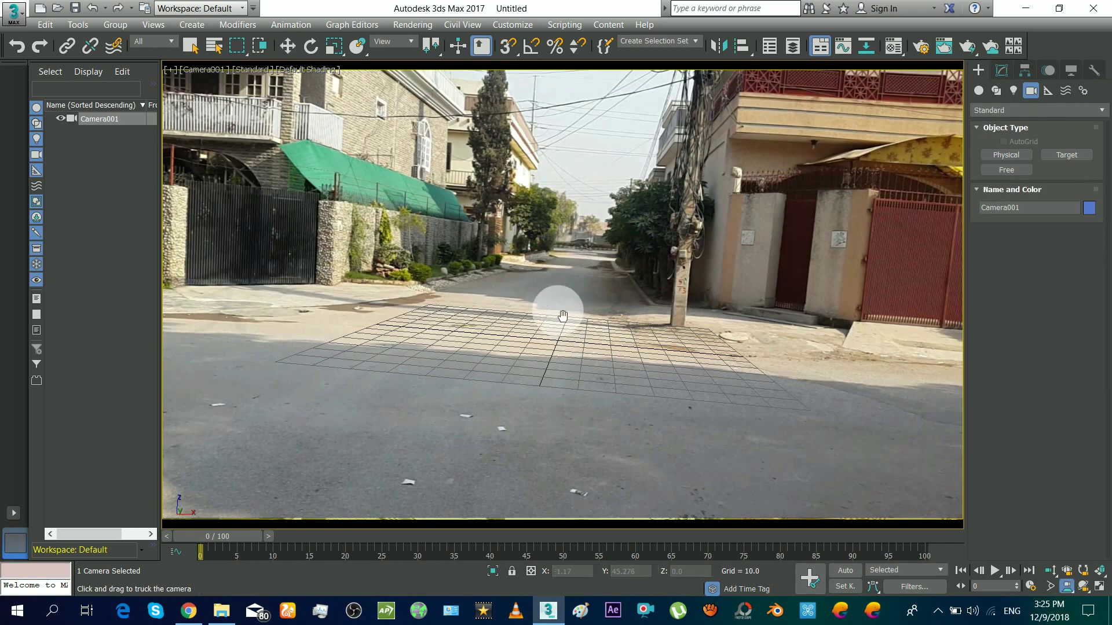
drag(568, 330, 517, 327)
Step: Draw a trial box on the street, move it down the street, then undo it
click(979, 90)
key(ctrl+p)
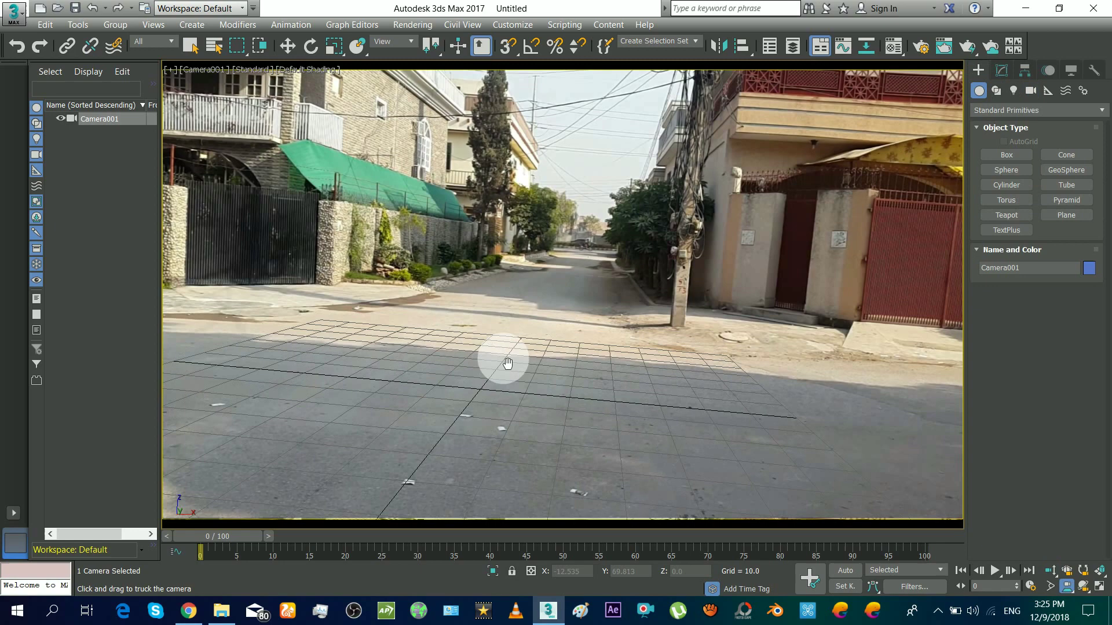
click(1020, 186)
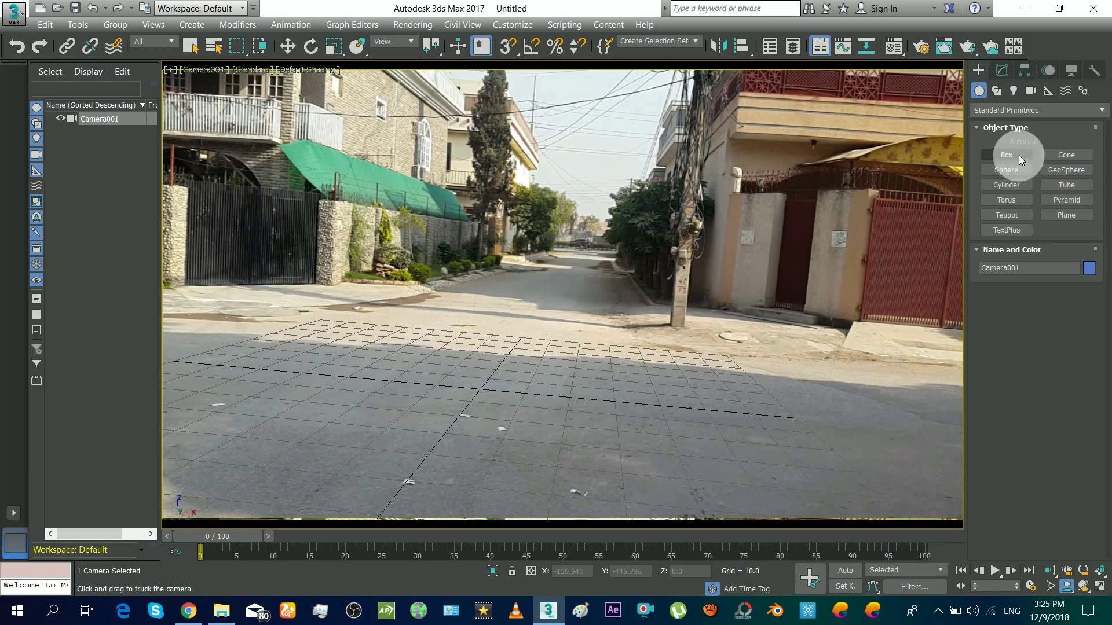
click(1019, 156)
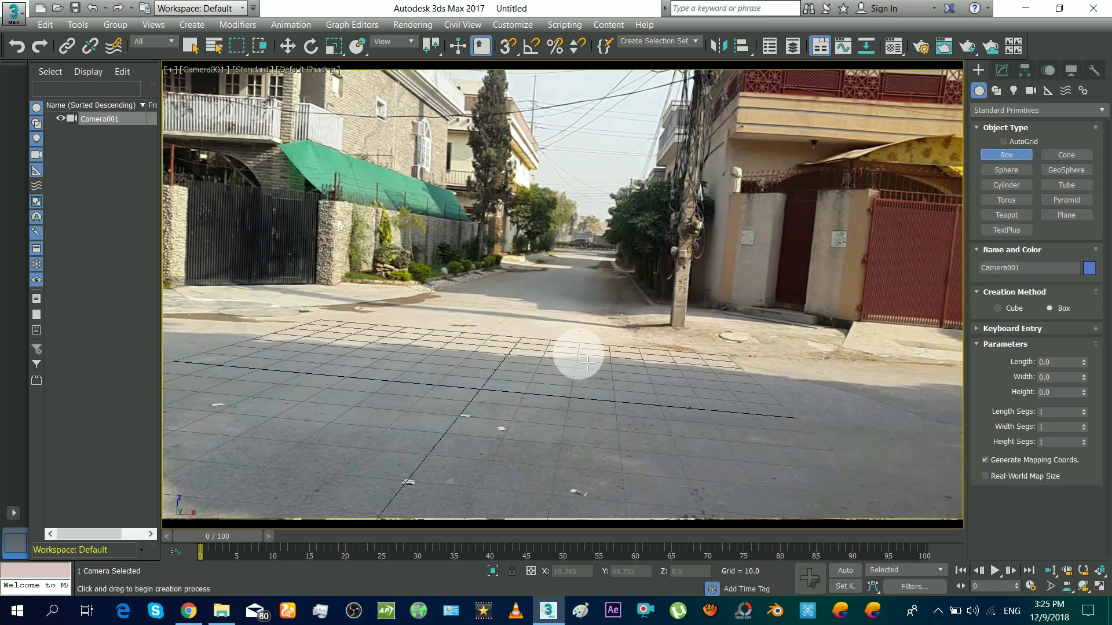
drag(558, 367, 293, 330)
click(288, 46)
drag(440, 437, 853, 466)
key(ctrl+z)
key(ctrl+z)
key(ctrl+z)
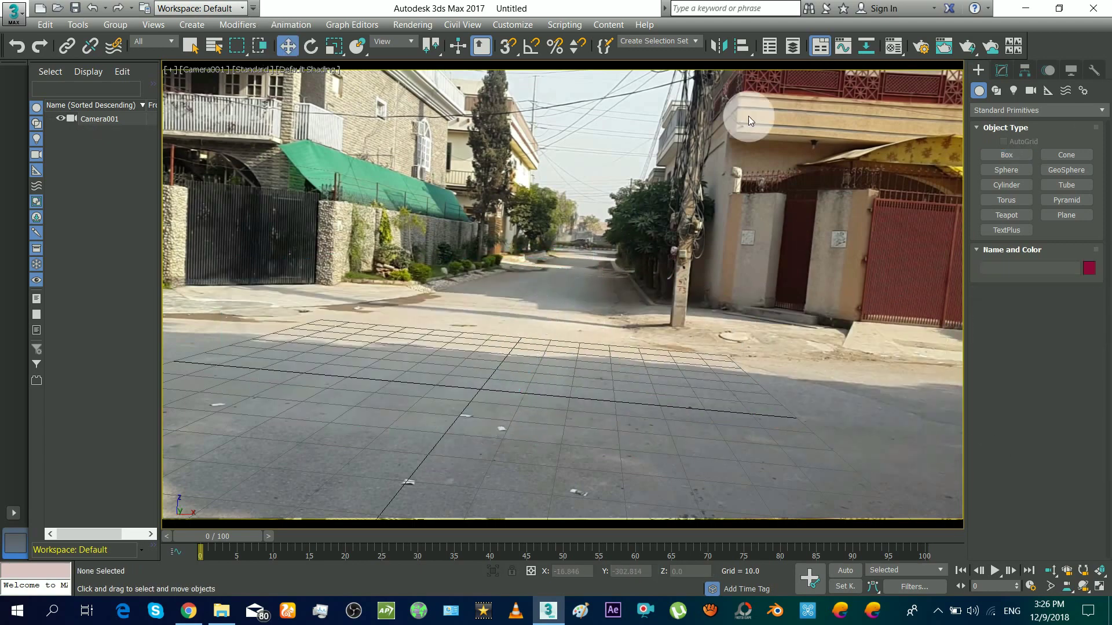
Step: Draw Plane001 on the road surface and shift it toward the right
click(1066, 215)
drag(556, 333, 161, 410)
right_click(165, 412)
drag(439, 355, 852, 283)
Step: Add a tall box beside the plane and a flat, low box along the left kerb in wireframe
click(1007, 155)
click(754, 82)
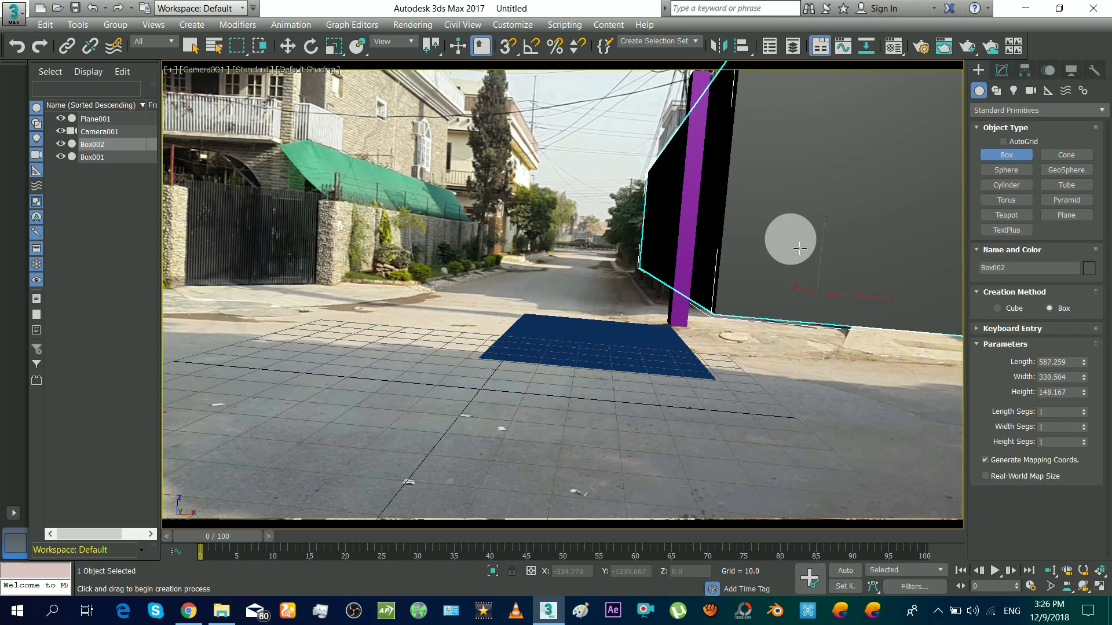
key(F3)
key(w)
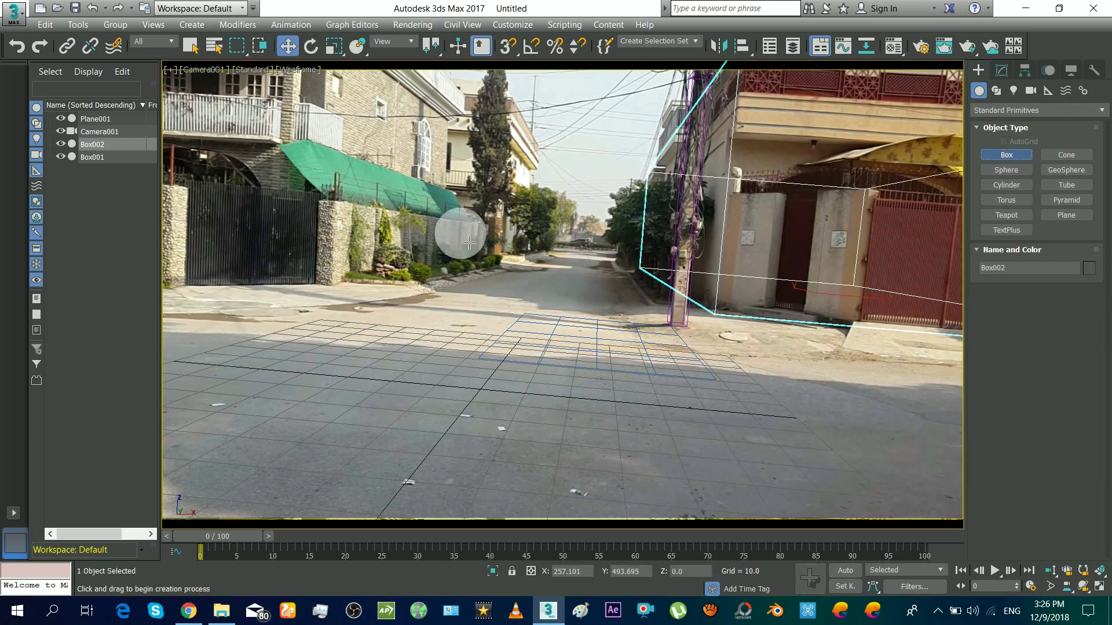
drag(469, 242, 446, 266)
click(459, 265)
key(F3)
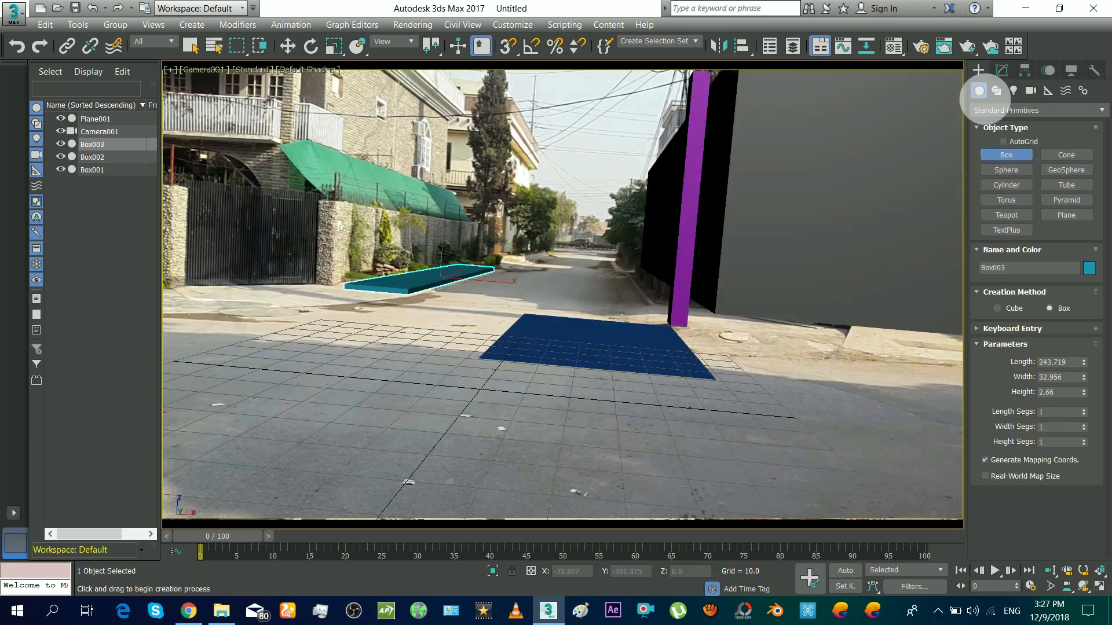